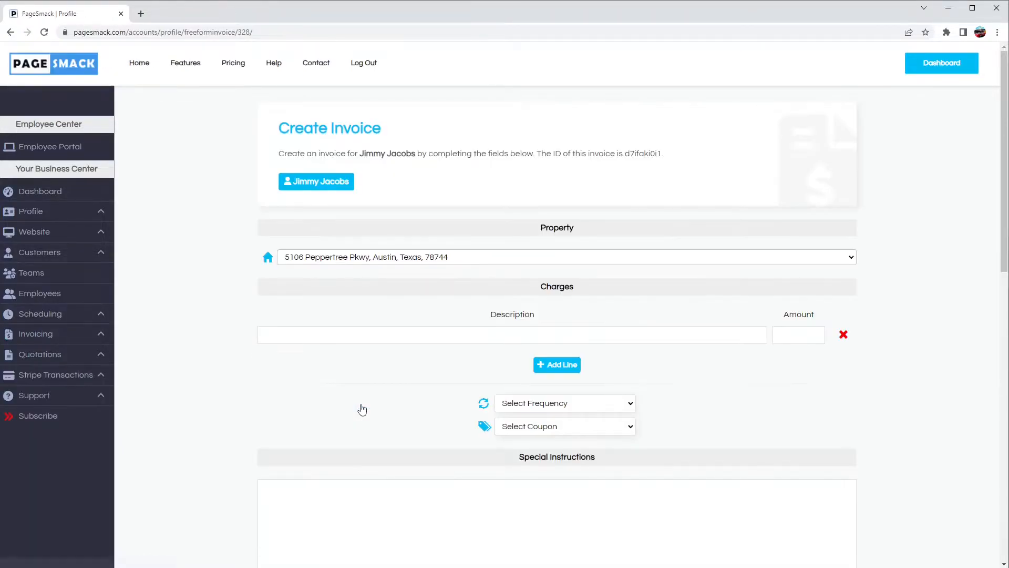
Enter a House Cleaning charge of 250 on the customer's new invoice.
click(339, 337)
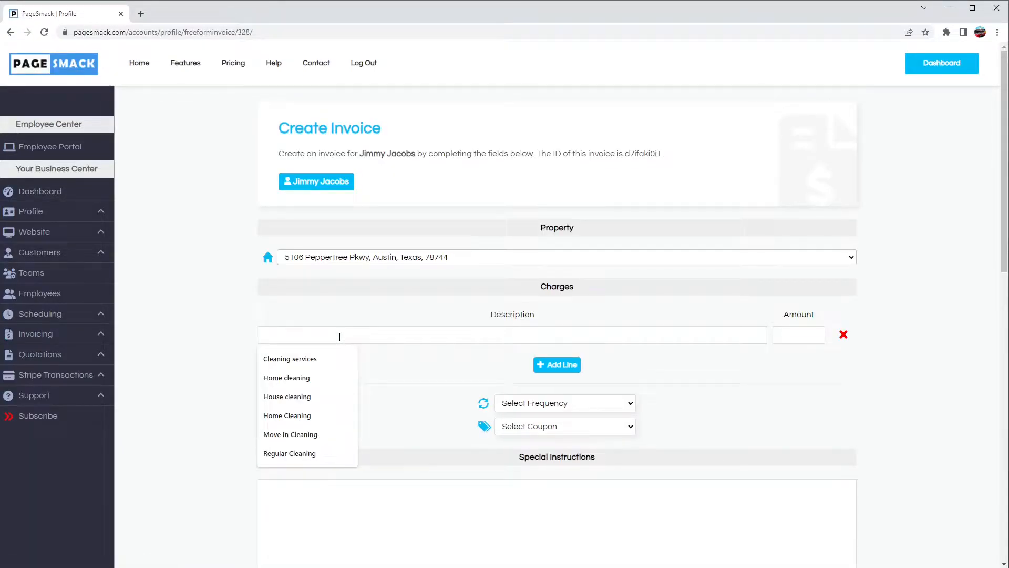
text(House Cleaning)
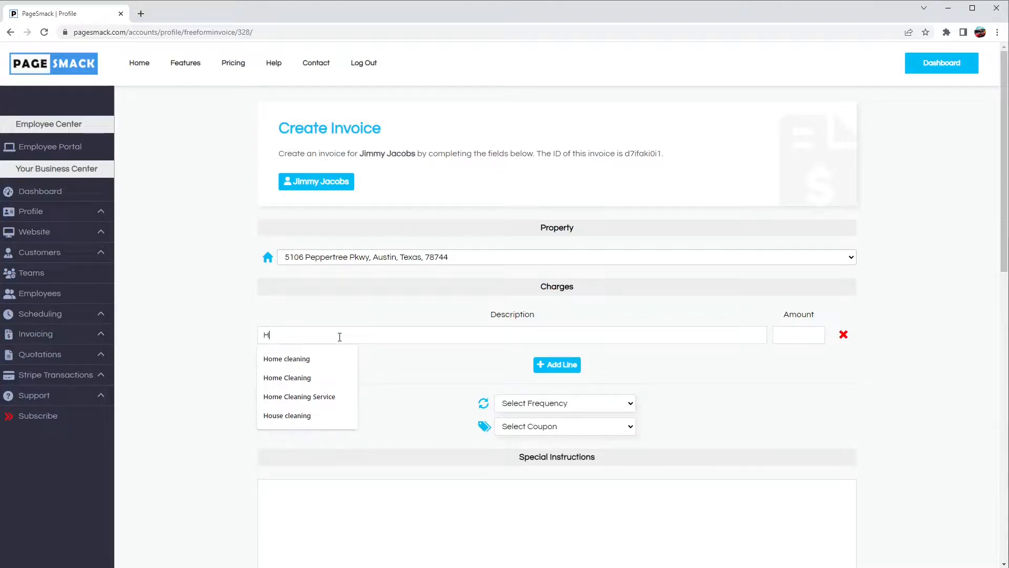
key(Tab)
text(250)
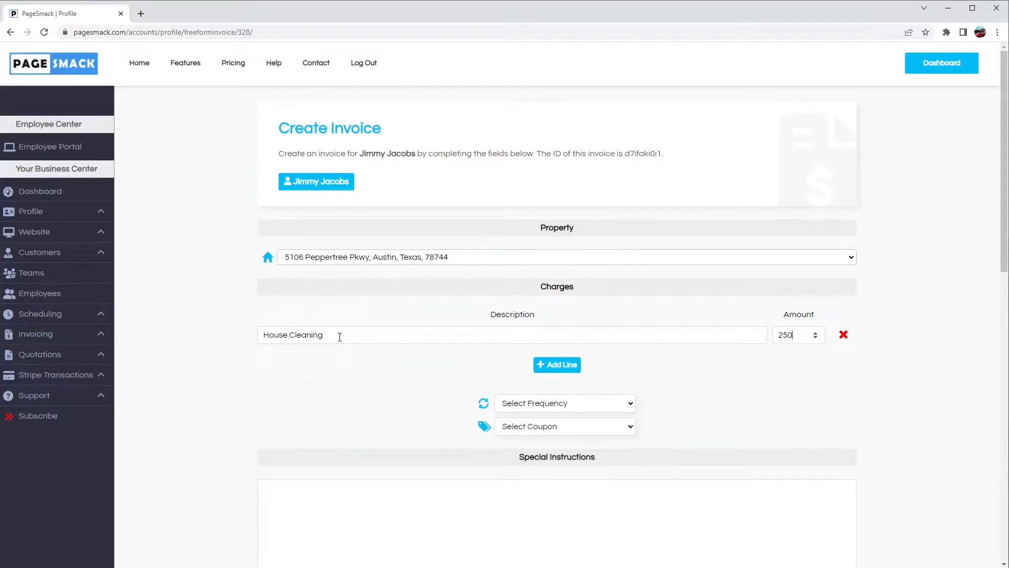
Set the invoice frequency to Weekly and submit the invoice form to continue to appointment booking.
click(531, 409)
click(530, 440)
scroll(191, 423, down, 3)
scroll(231, 418, down, 5)
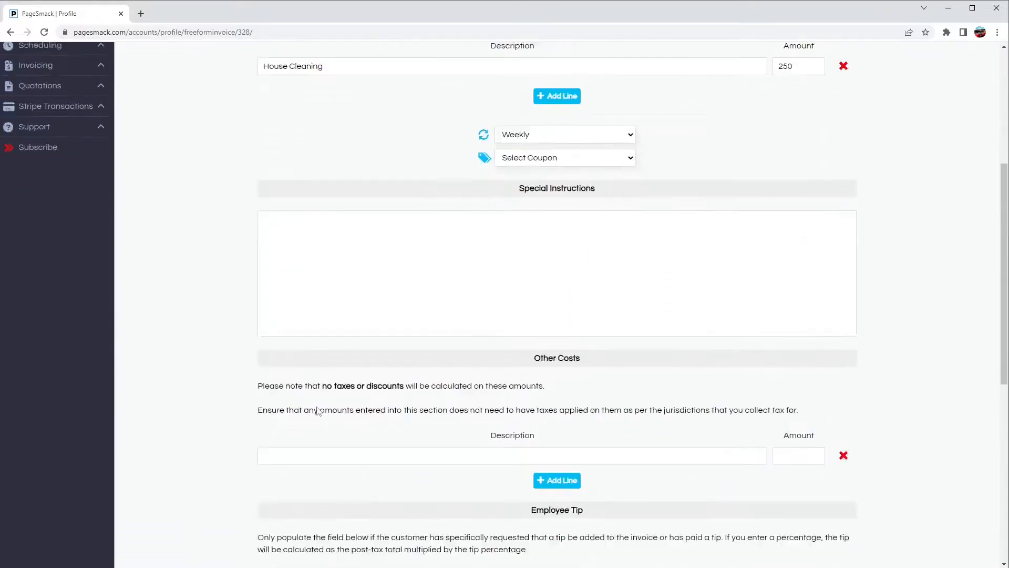
click(622, 468)
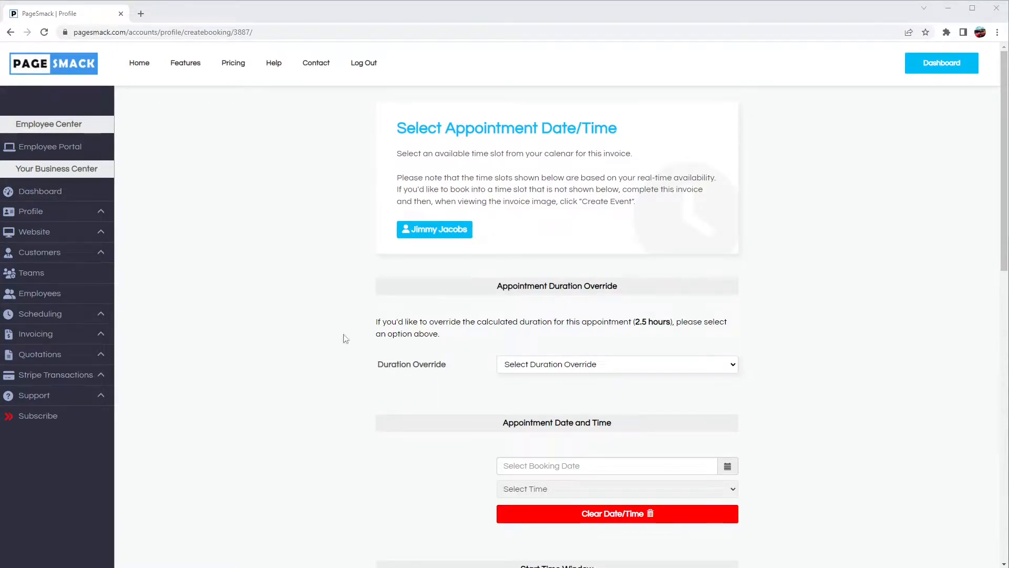
Set the appointment date to 04/01/2022 and its time to 12:00 PM.
scroll(483, 389, down, 2)
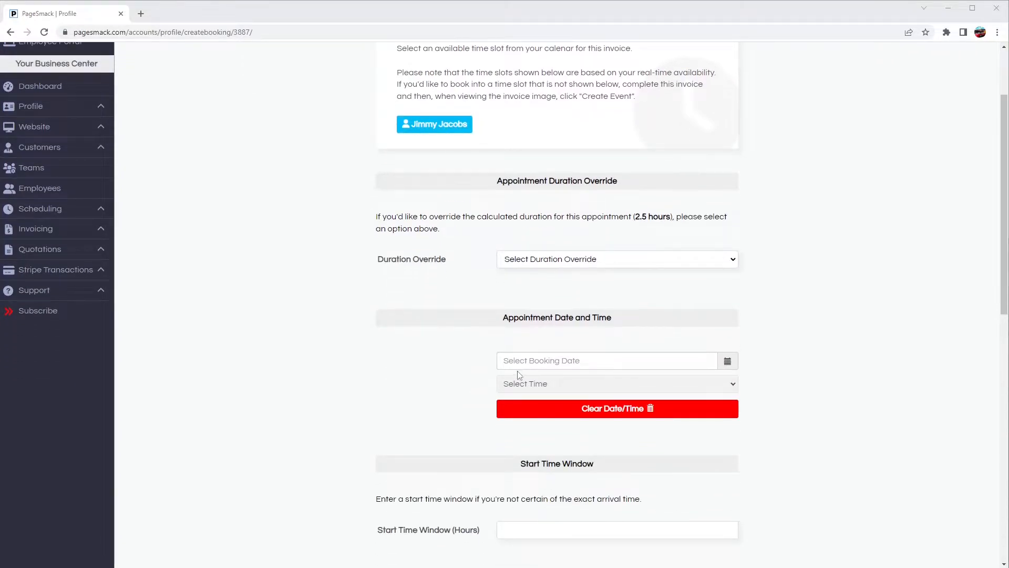
click(511, 363)
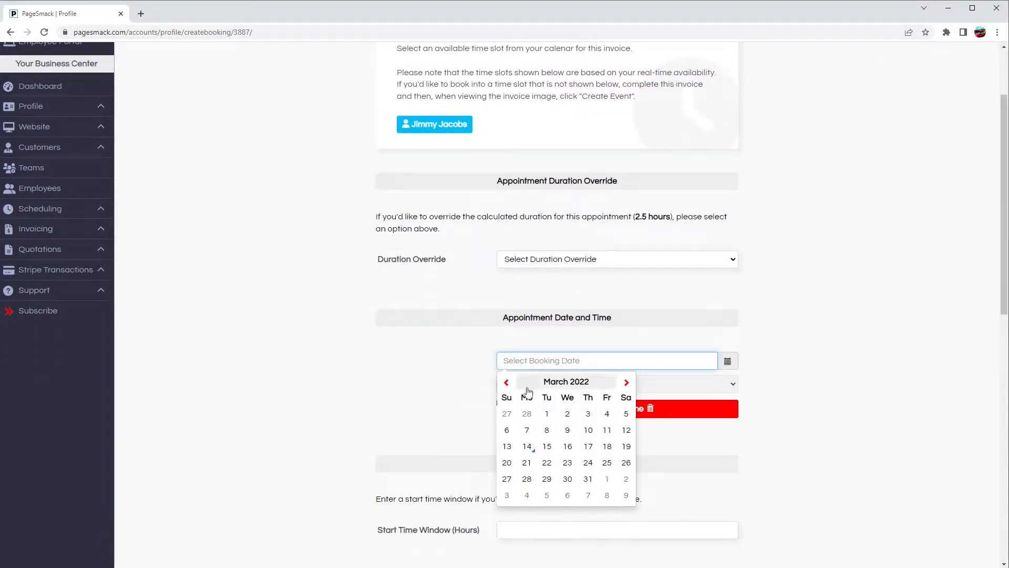
click(627, 382)
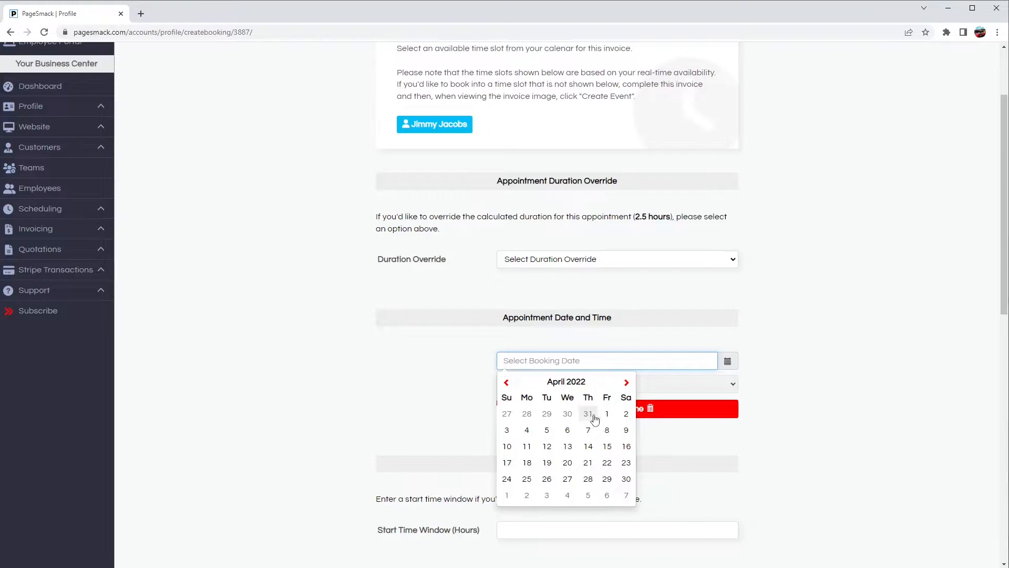
click(606, 414)
click(517, 385)
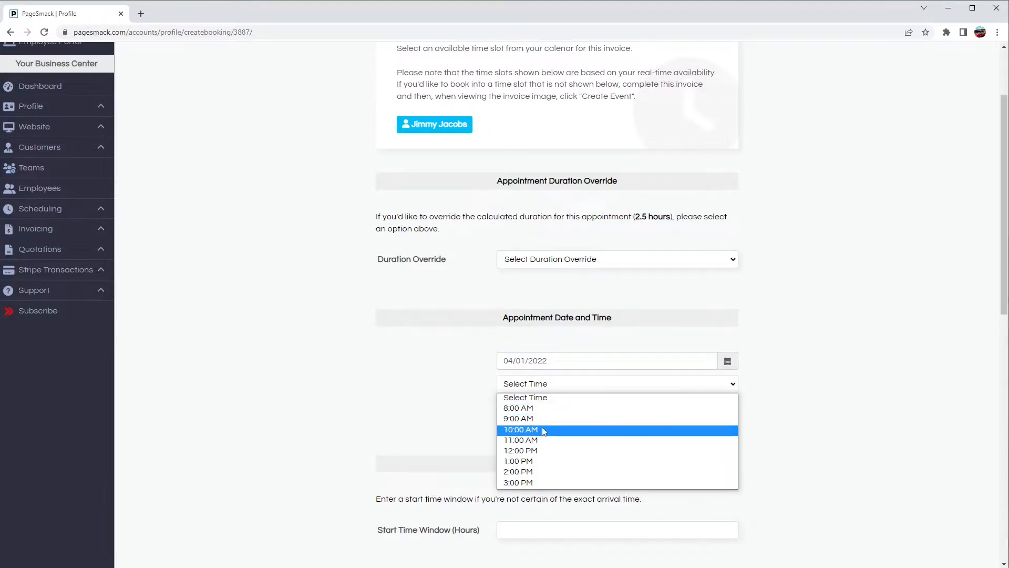
click(532, 452)
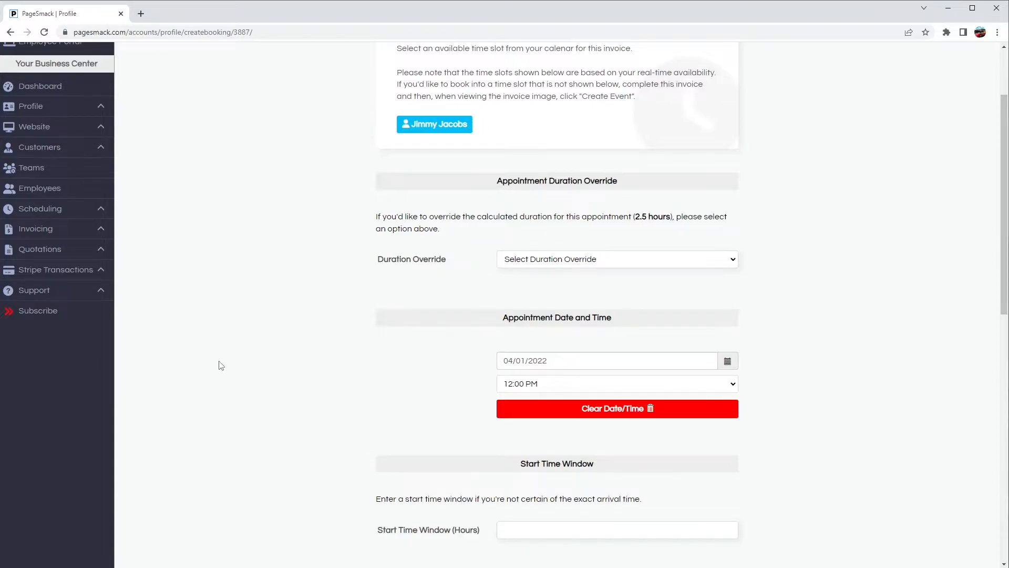
Choose The Clean Team as the preferred team for the job and save the appointment settings.
scroll(221, 366, down, 5)
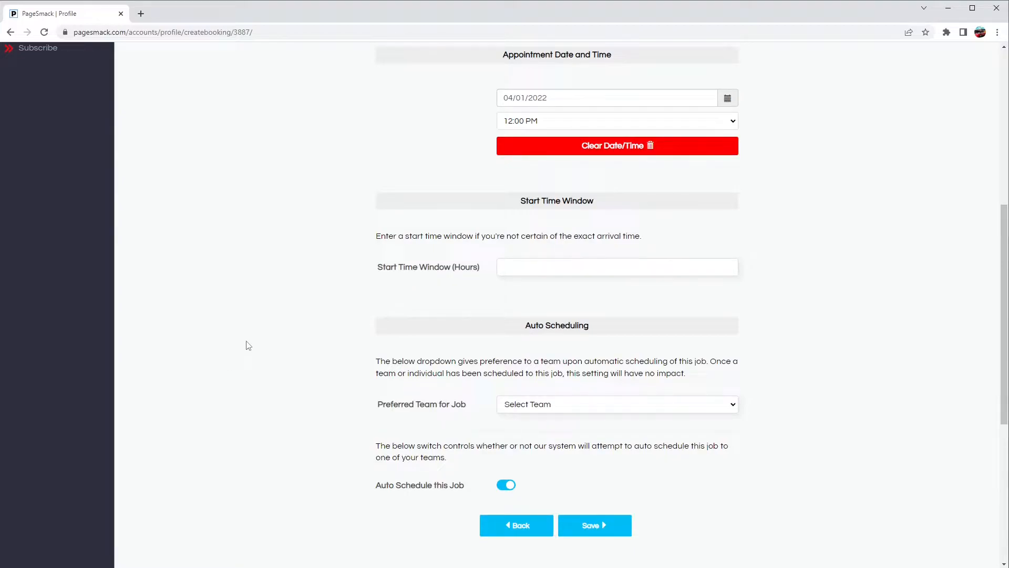
click(530, 404)
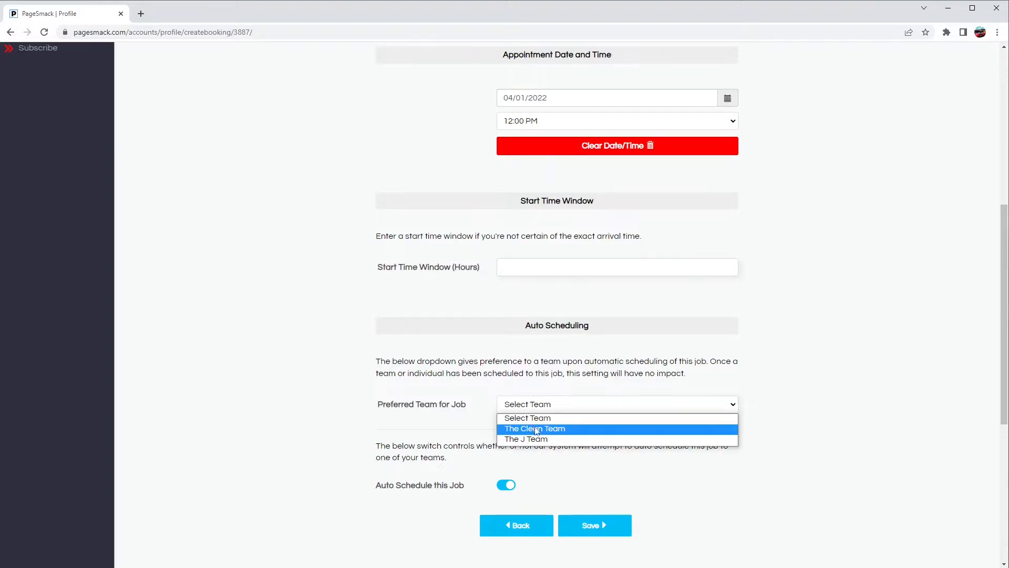
click(537, 431)
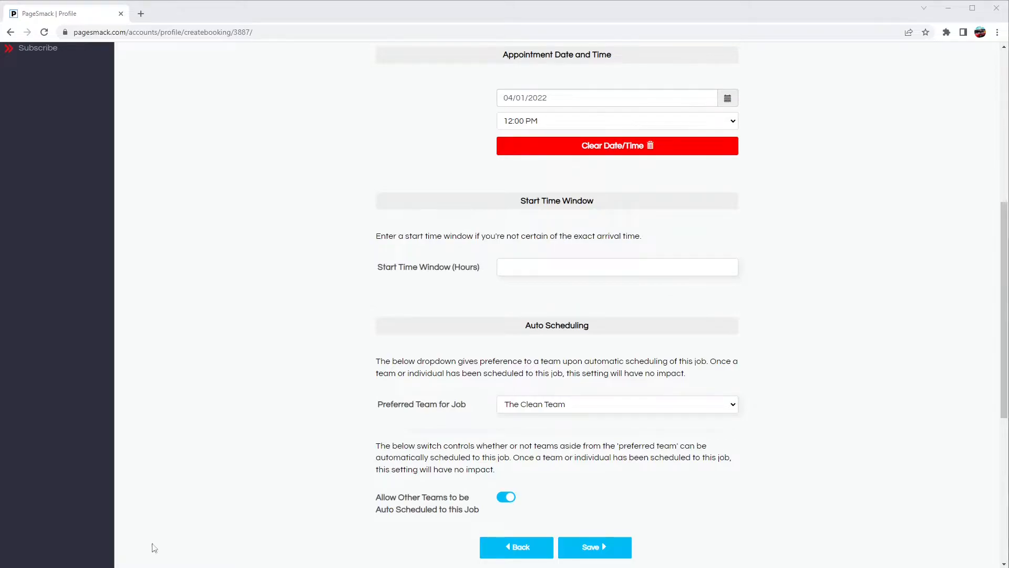
scroll(504, 500, down, 1)
click(592, 493)
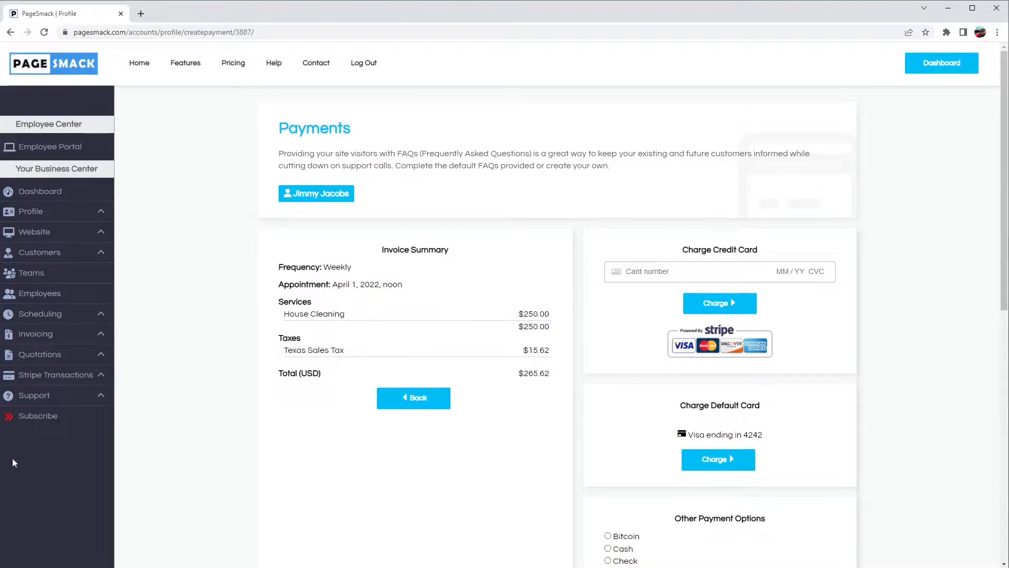
Choose Credit Card among the other payment options and submit the invoice.
scroll(478, 509, down, 3)
click(609, 416)
scroll(610, 420, down, 1)
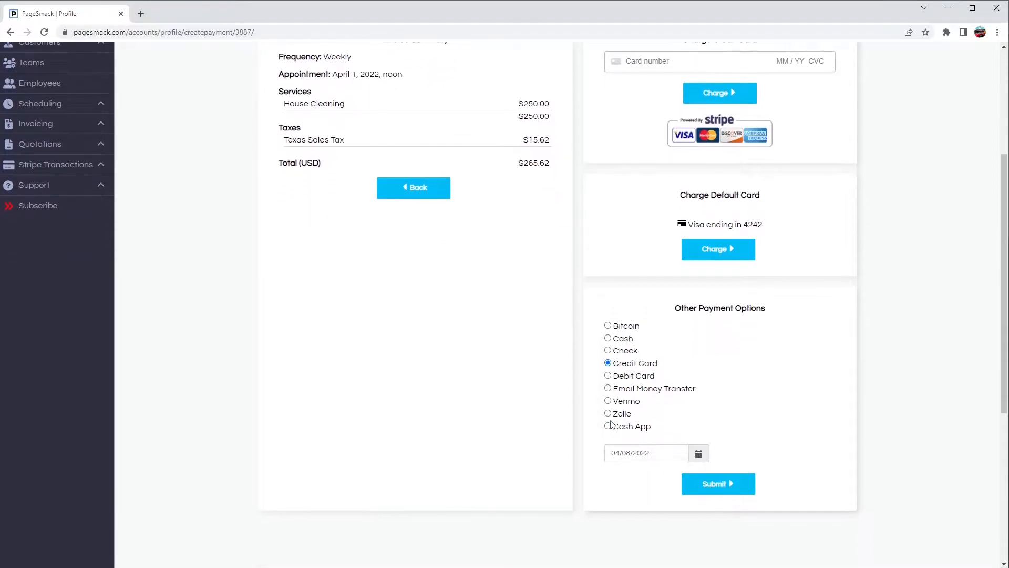
click(697, 486)
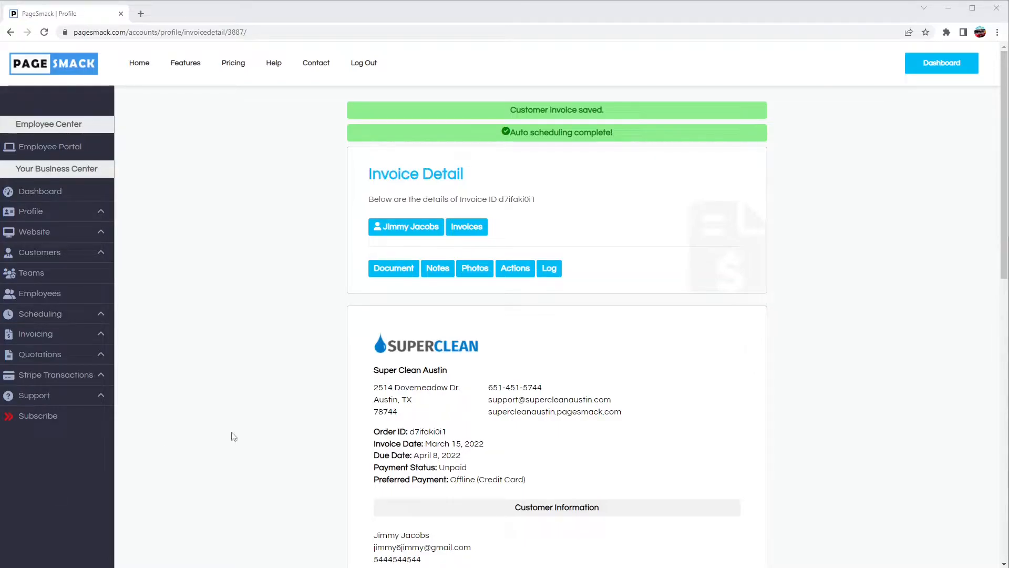
View the job's scheduling from the invoice's actions, then look up the details of The Clean Team's first appointment block.
click(517, 269)
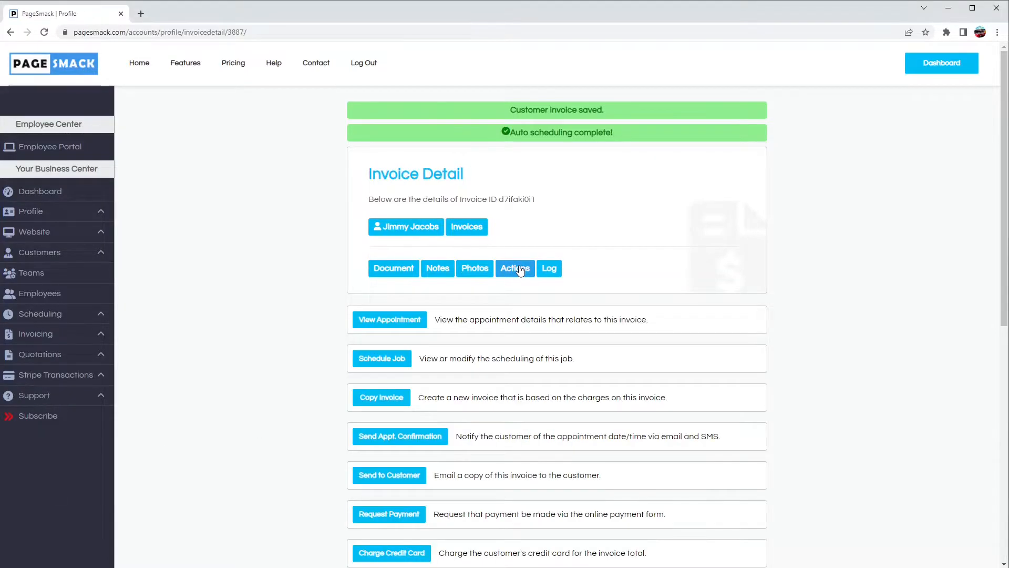
click(407, 360)
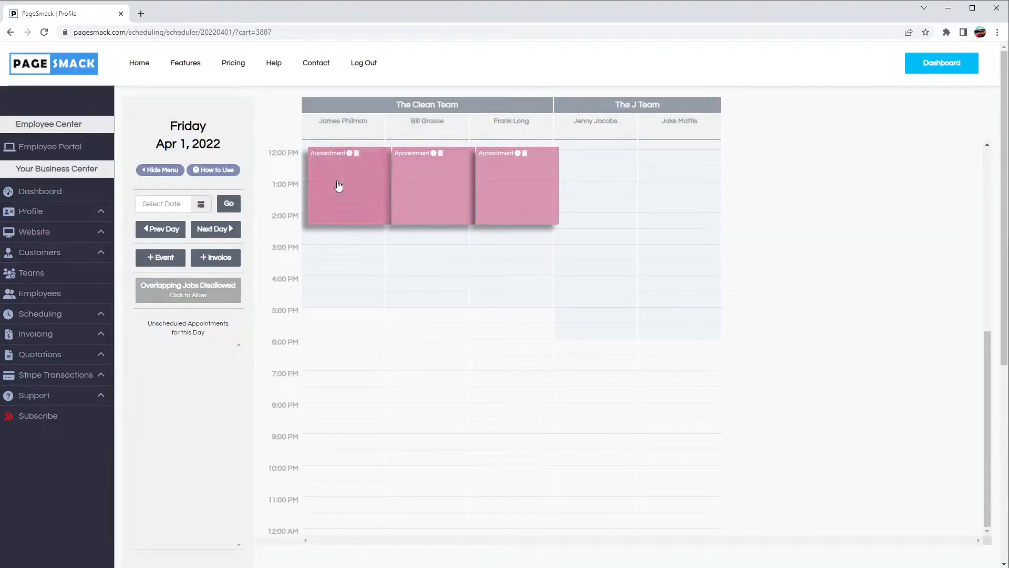
click(350, 154)
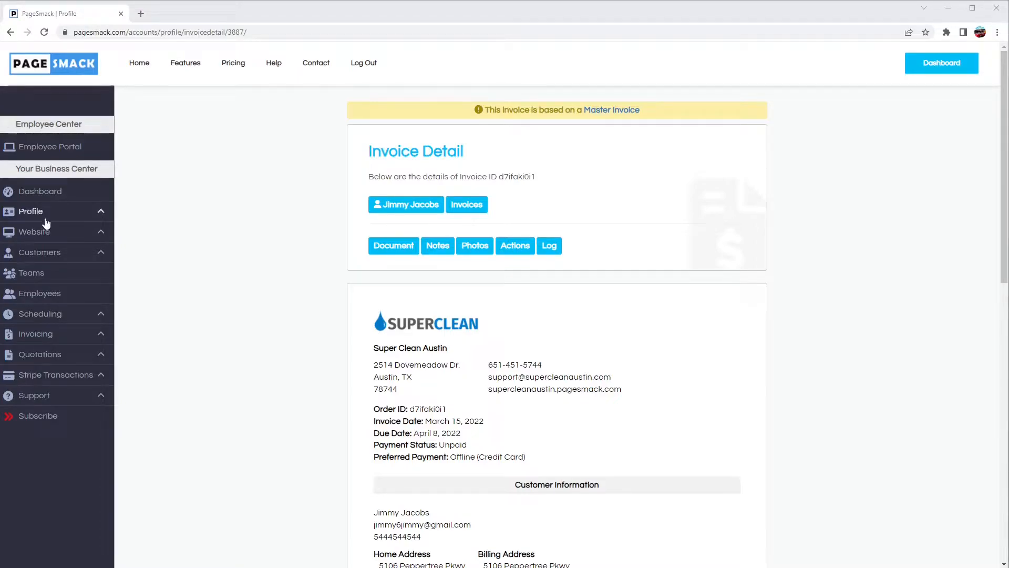
Open the customer's record from the invoice and examine its reoccurring orders entry.
click(403, 209)
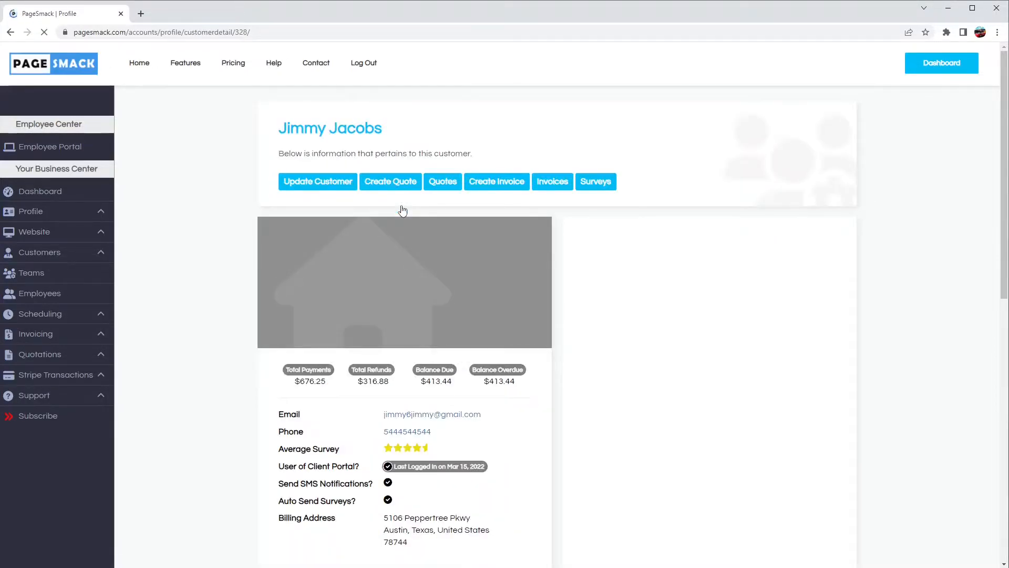
scroll(405, 212, down, 1)
scroll(405, 213, down, 5)
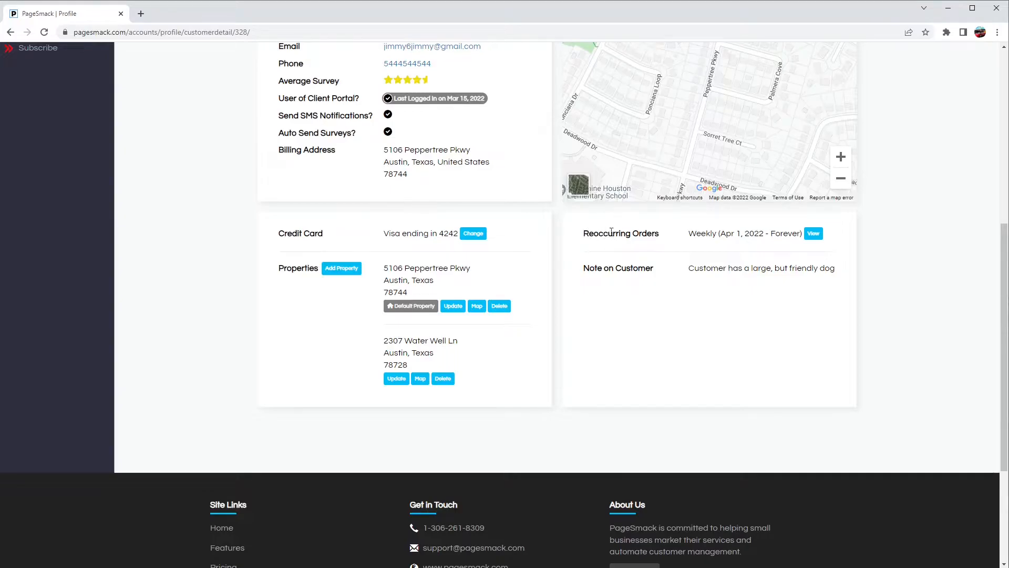
drag(589, 234, 718, 233)
click(740, 233)
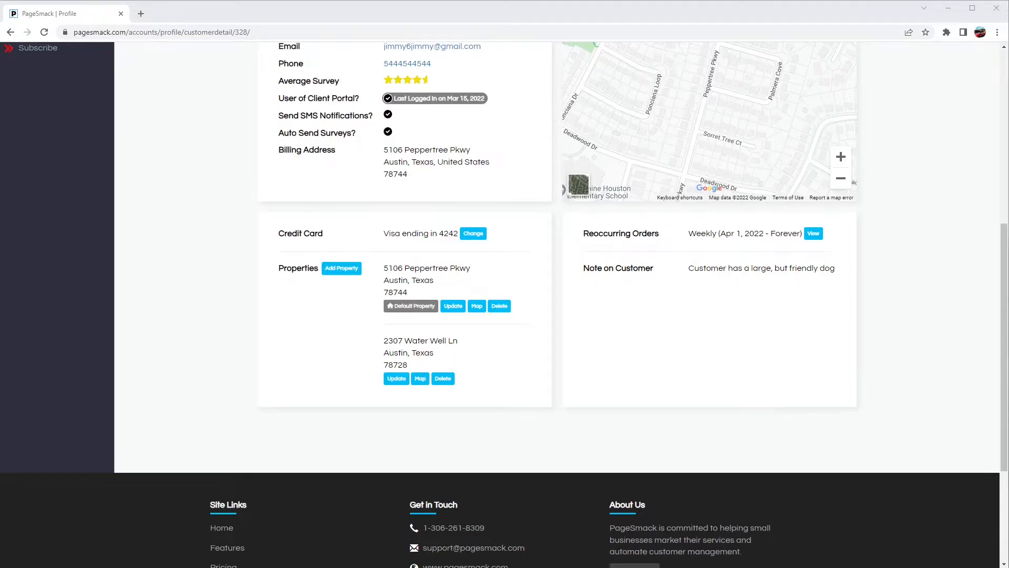
Open the customer's invoice list and filter it by Future Reoccurring.
scroll(605, 158, up, 7)
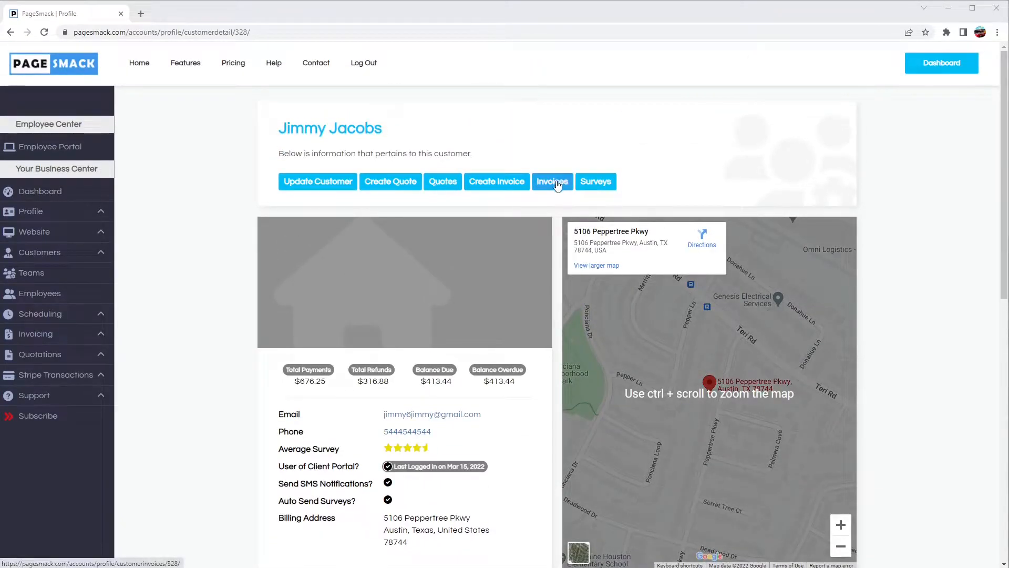
click(557, 184)
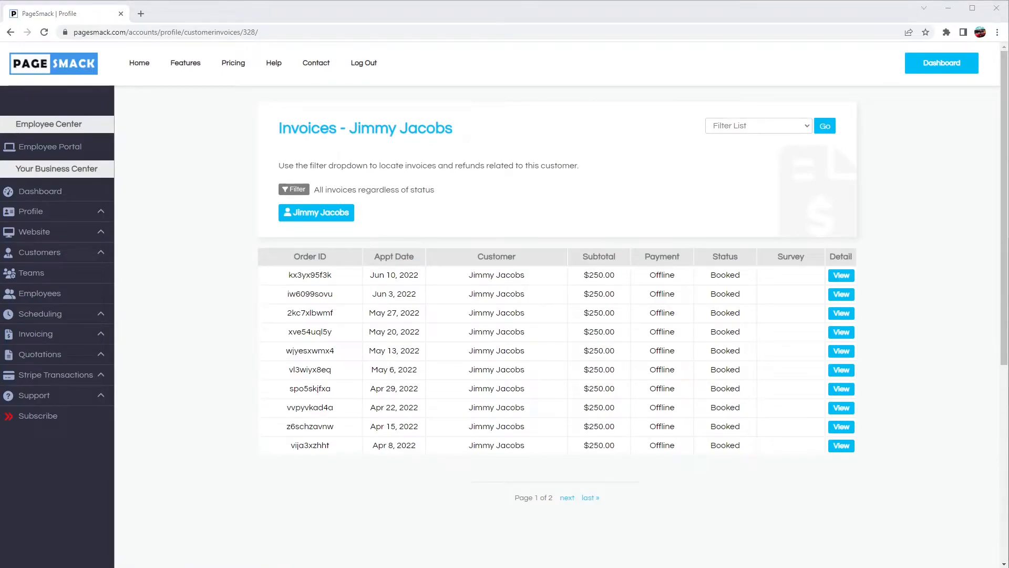
click(745, 126)
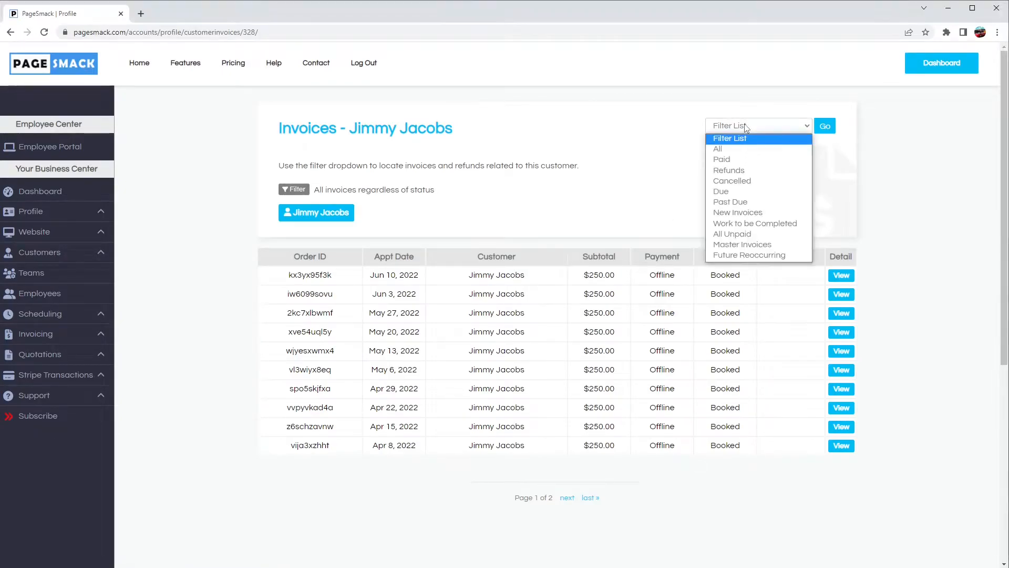
click(756, 254)
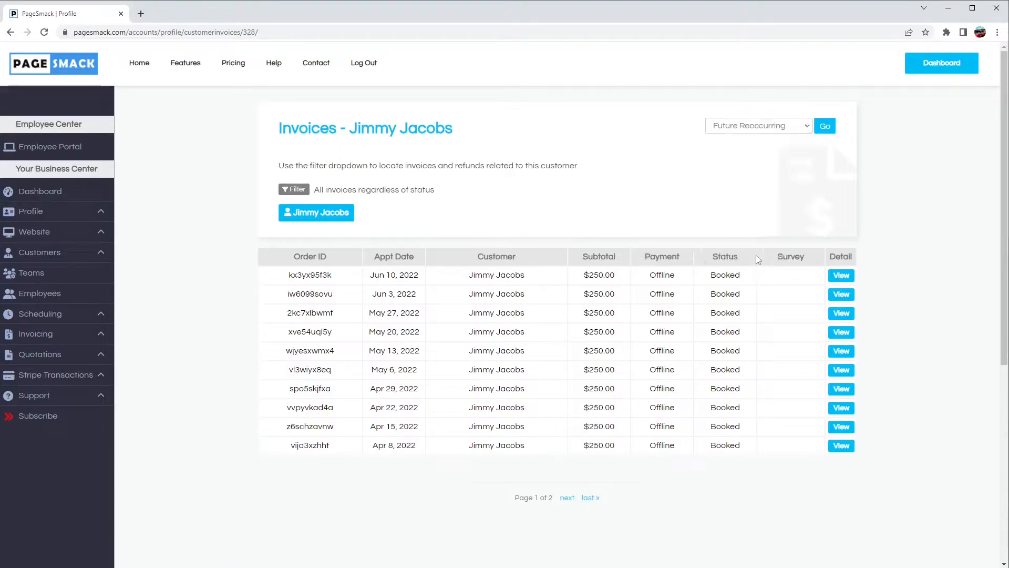
click(825, 127)
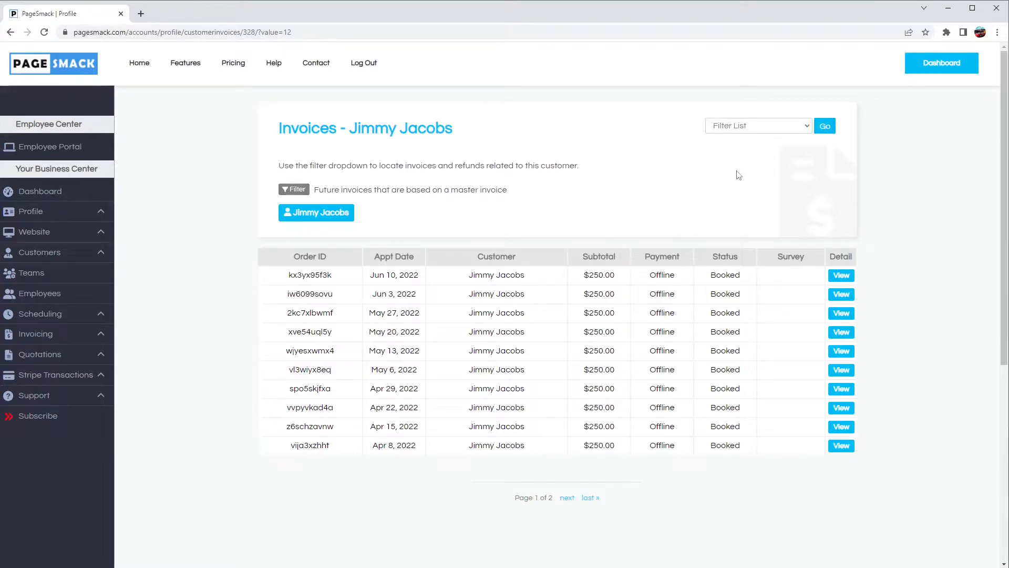
Go to the last page of the filtered invoices and check the appointment date there.
click(591, 498)
drag(373, 274, 394, 274)
click(547, 328)
Filter the customer's invoices by Master Invoices and open the listed master invoice.
click(790, 132)
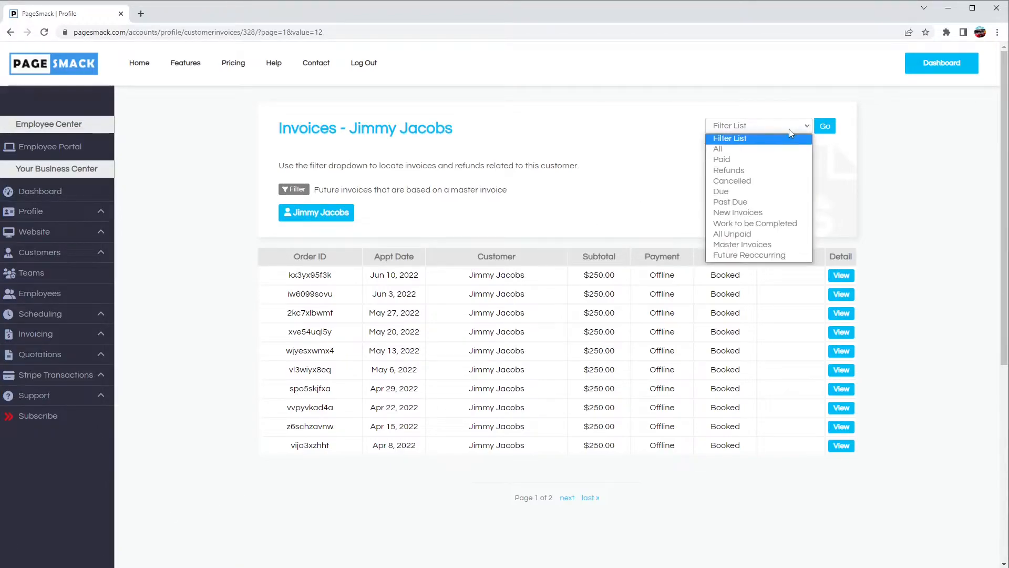
click(752, 245)
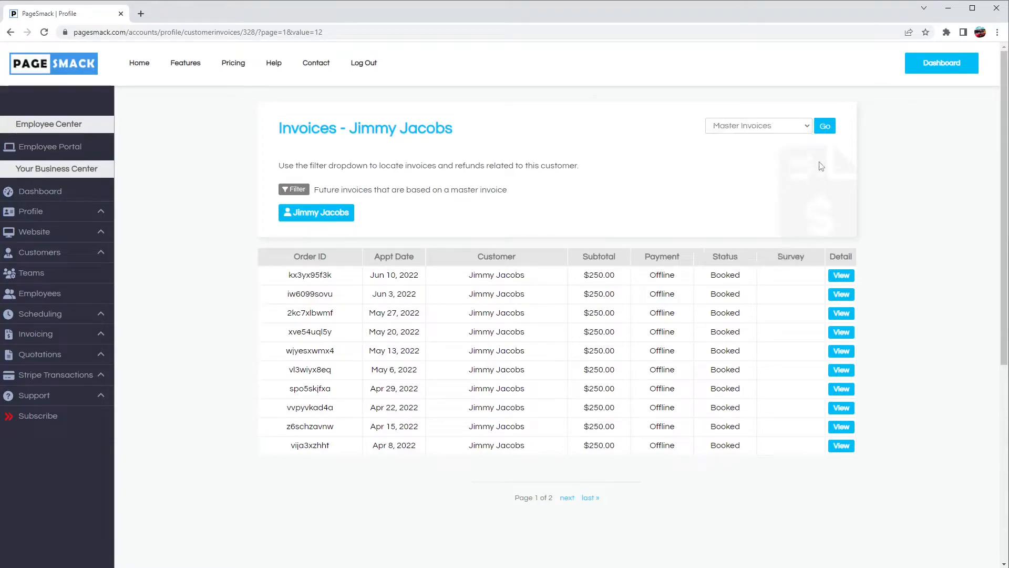
click(826, 126)
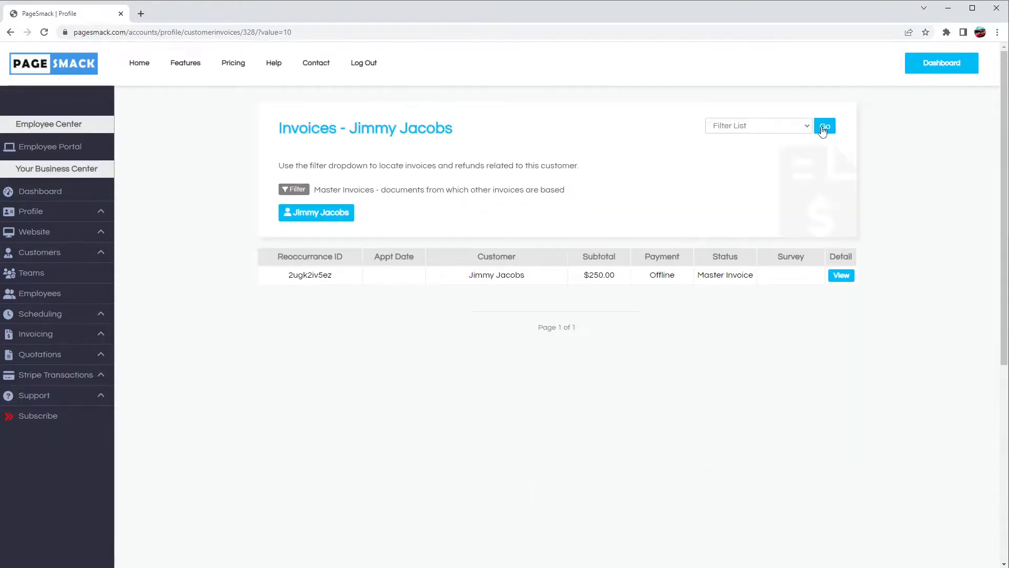
click(841, 275)
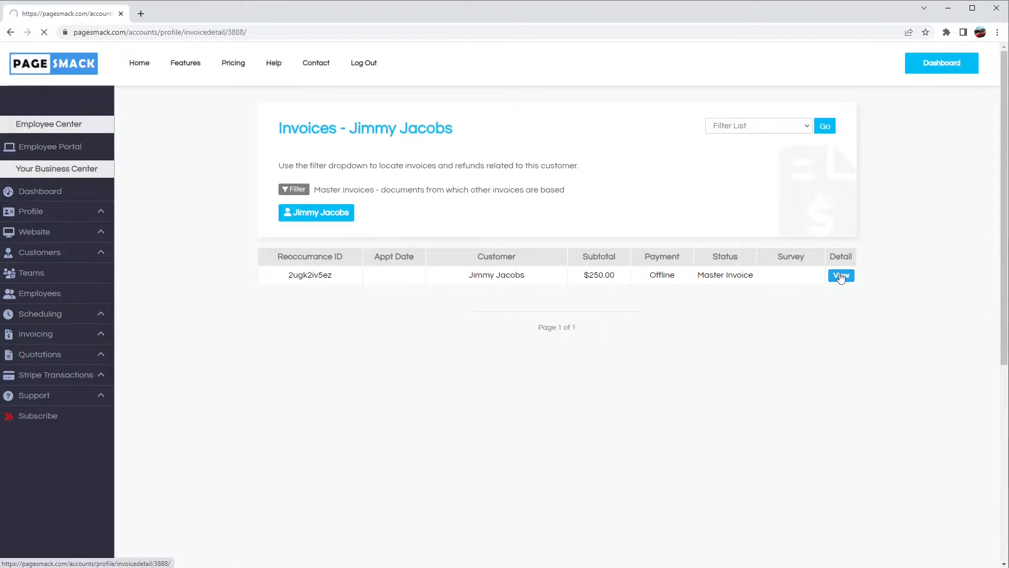
Review the master invoice's booking details, including the first appointment and the reoccurrence end date.
scroll(777, 308, down, 3)
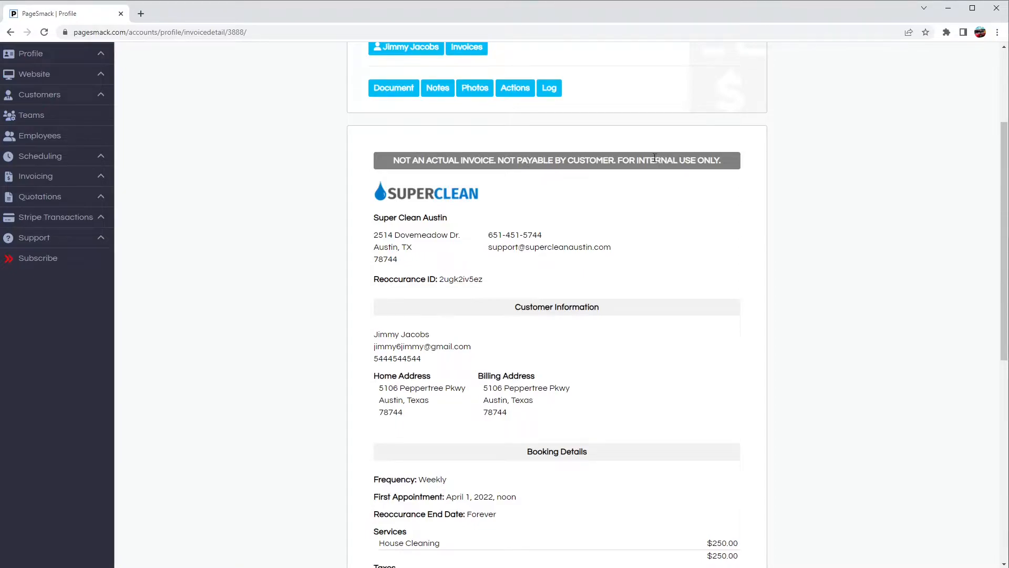
scroll(647, 161, down, 3)
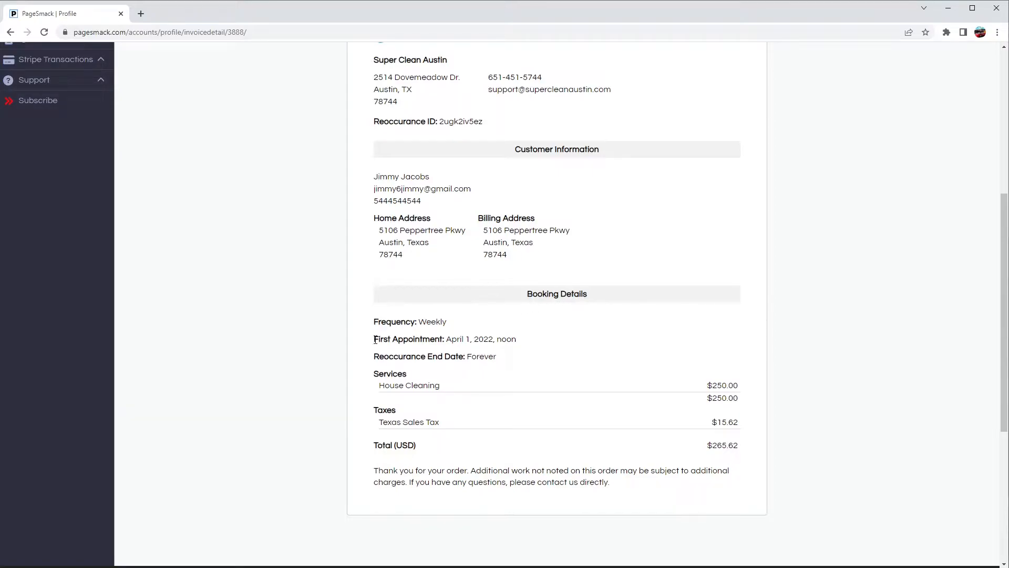
mouse_move(374, 340)
mouse_down()
mouse_move(518, 343)
mouse_move(505, 356)
mouse_move(372, 359)
mouse_up()
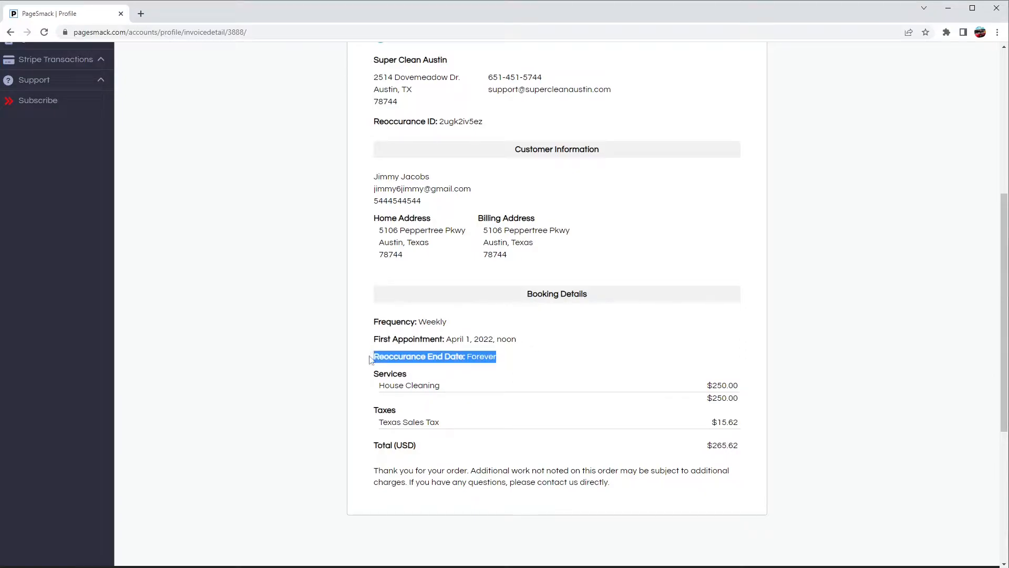
click(372, 360)
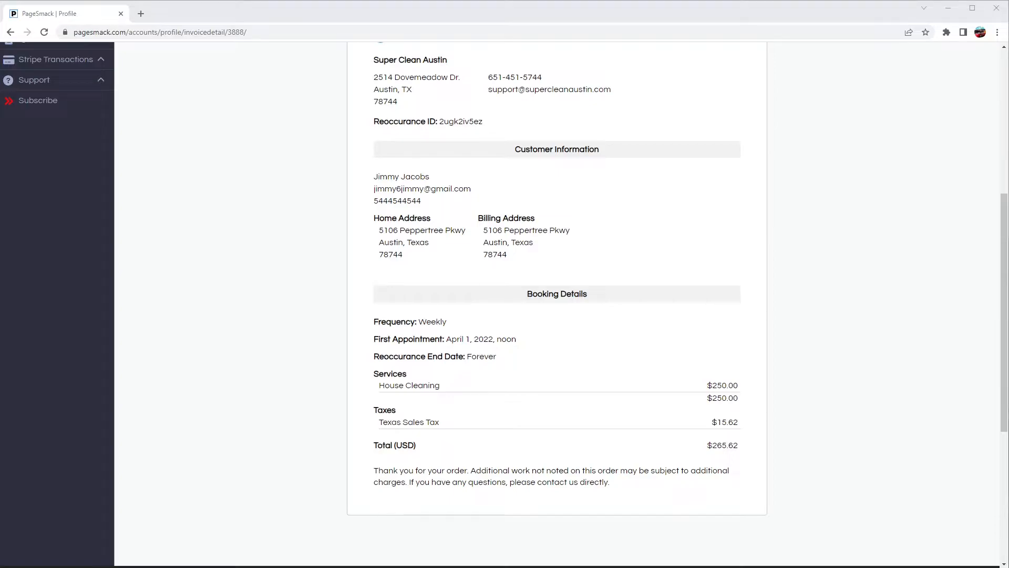
Open the scheduling calendar and set the start date of the displayed period to 04/01/2022.
scroll(108, 295, up, 6)
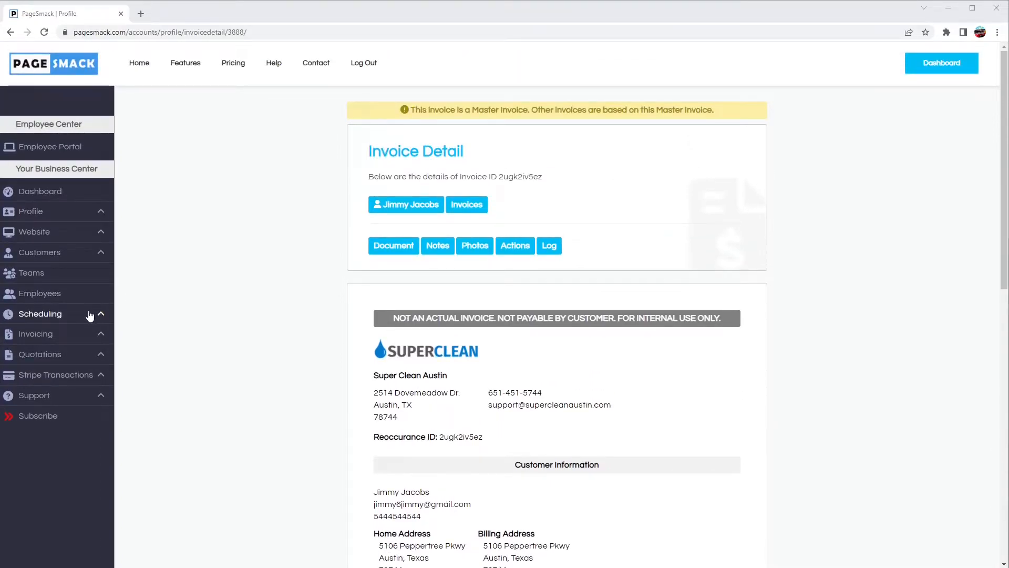
click(91, 314)
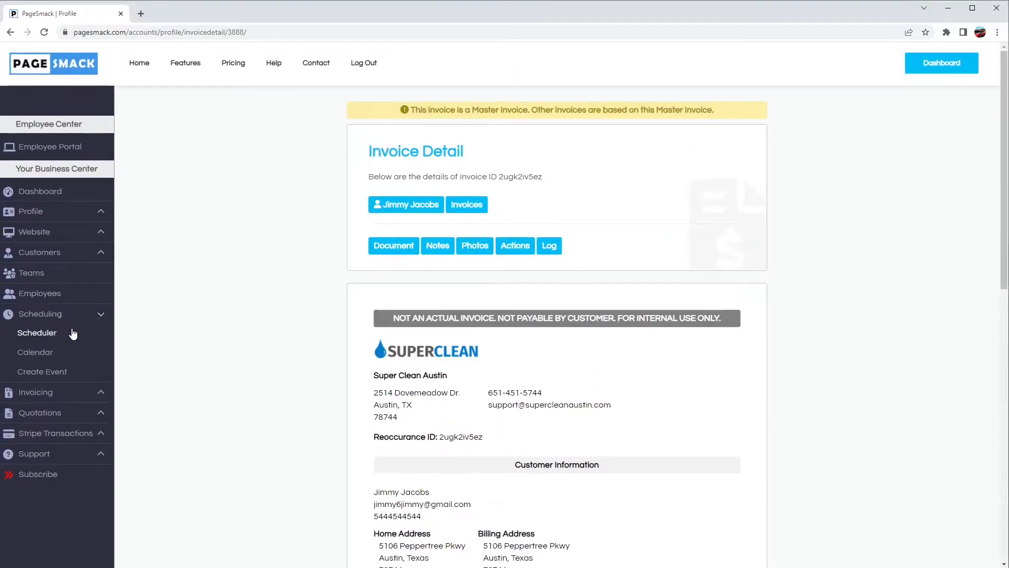
click(53, 354)
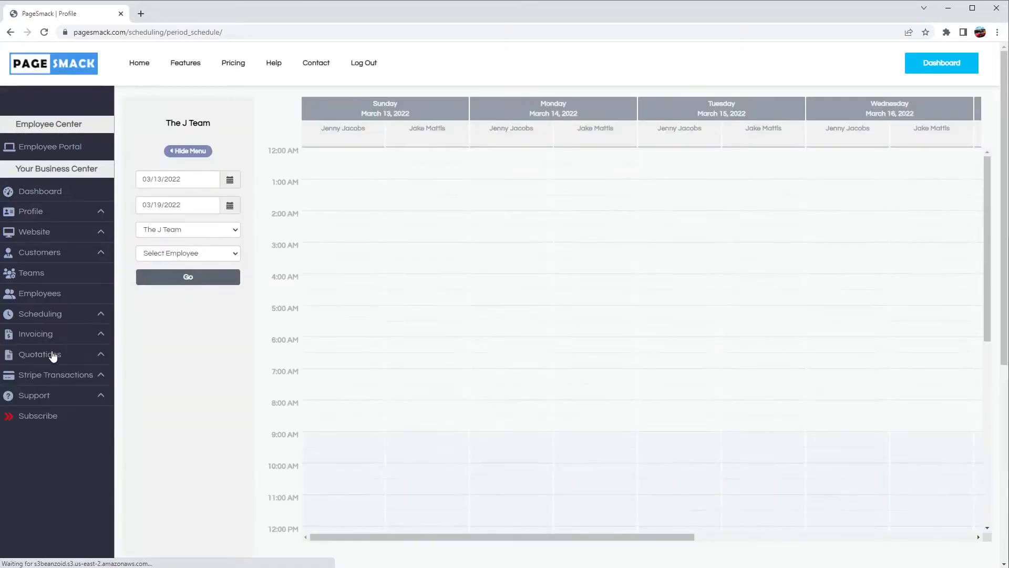
click(184, 179)
click(265, 200)
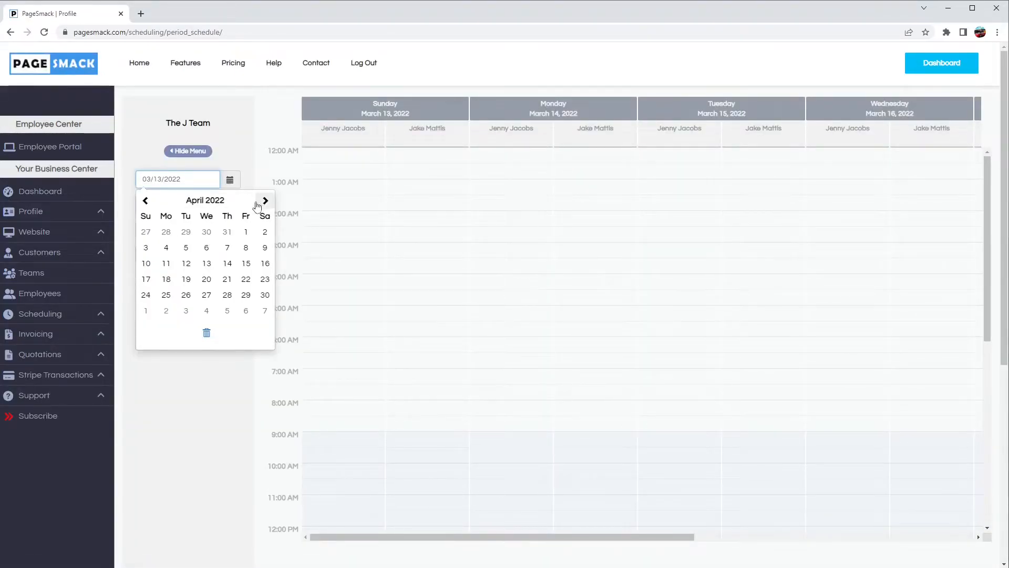
click(245, 233)
Set the period's end date to 03/30/2022, choose The Clean Team and try to load the schedule.
click(170, 204)
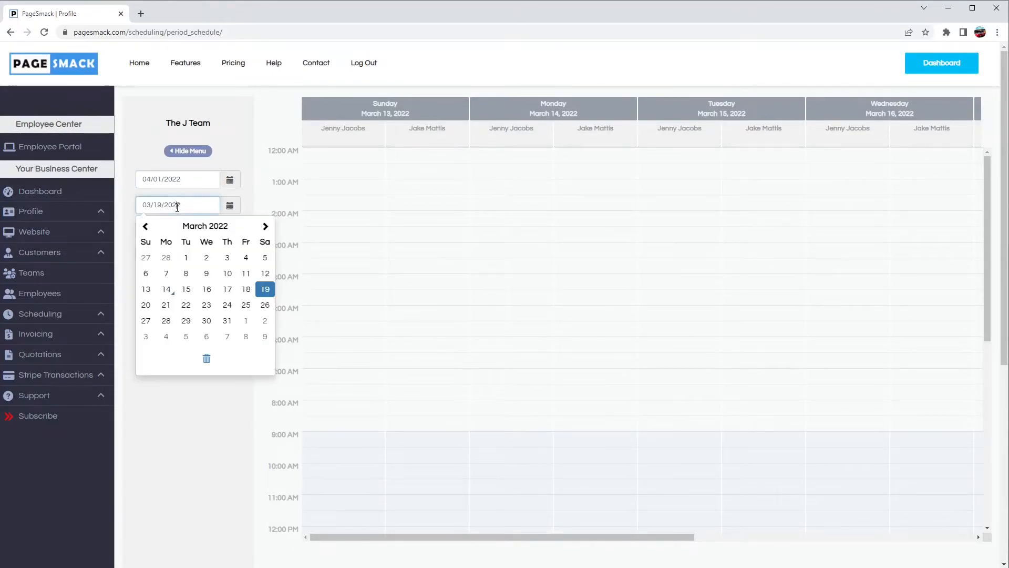
click(206, 320)
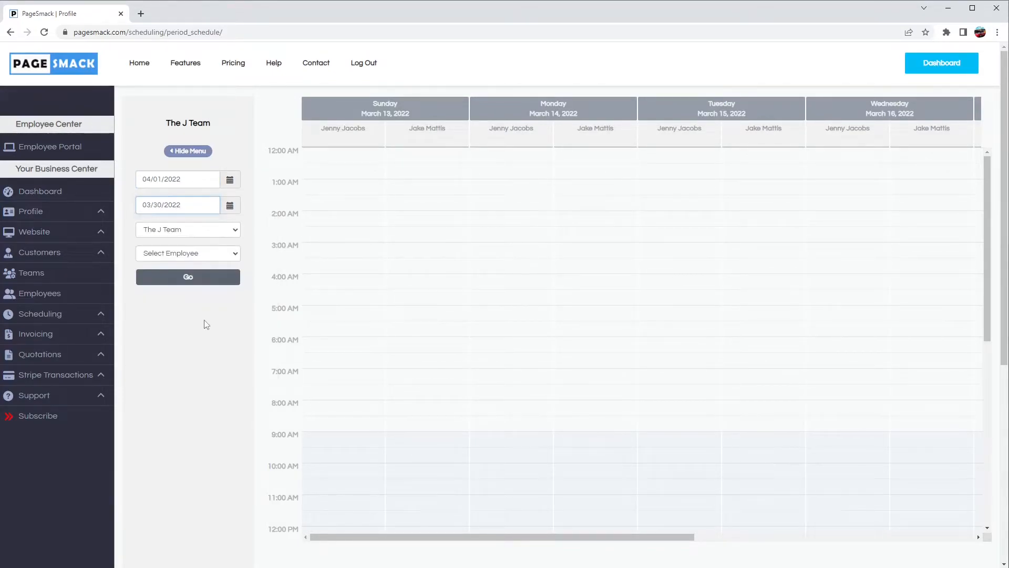
click(183, 235)
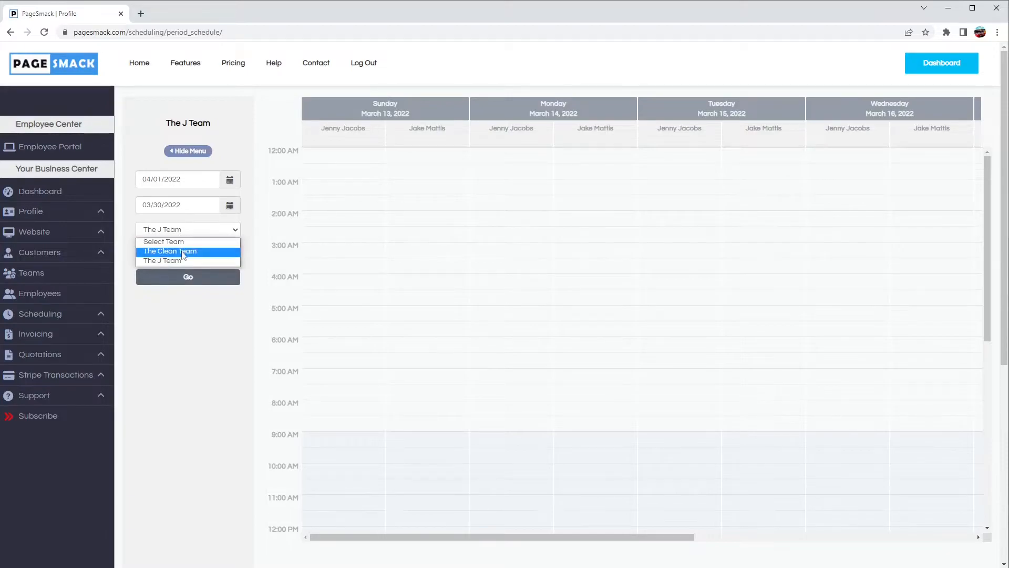
click(183, 255)
click(187, 277)
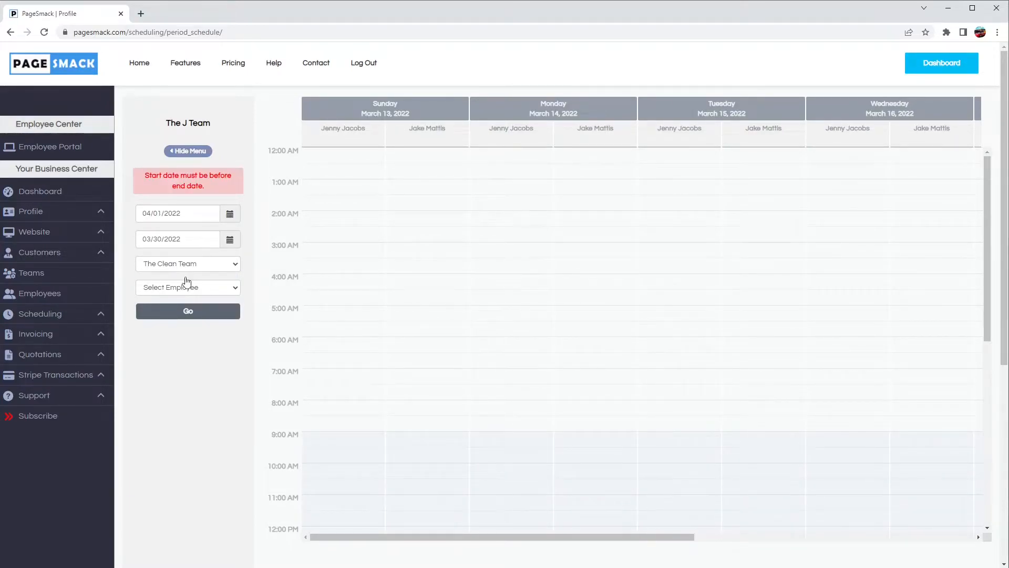
Set the period's end date to 04/30/2022 and load the schedule of The Clean Team.
click(189, 240)
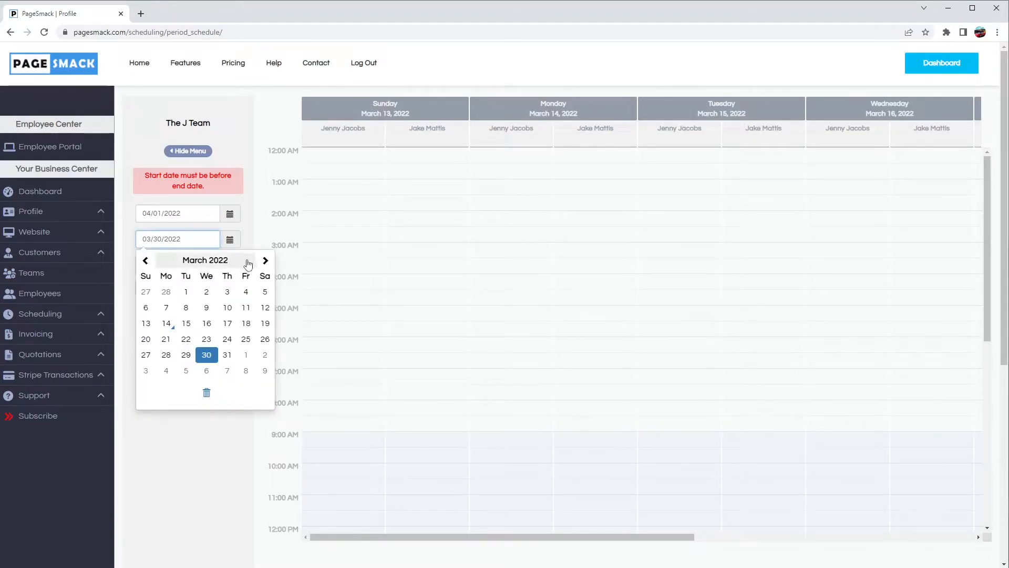
click(265, 260)
click(265, 354)
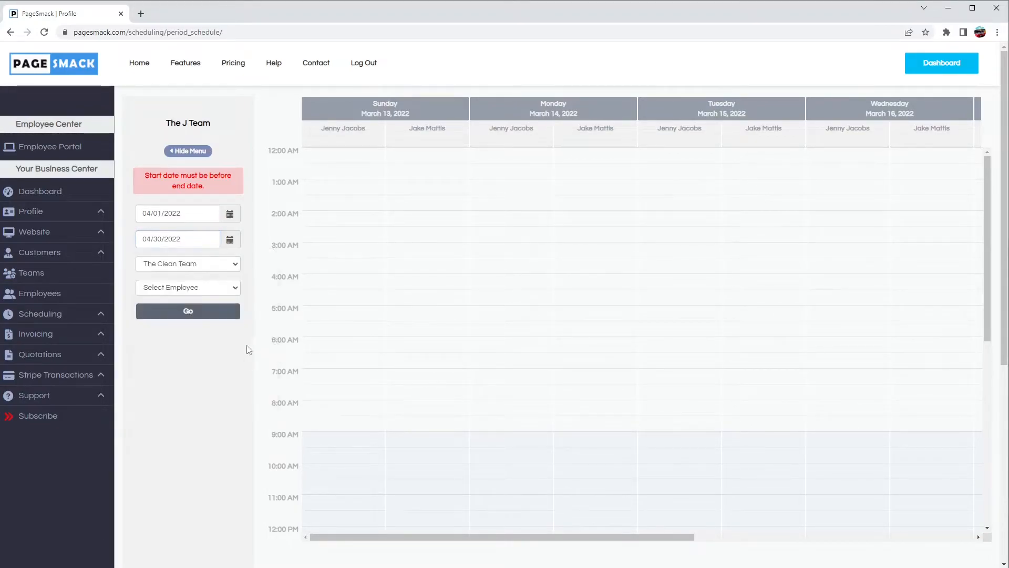
click(188, 314)
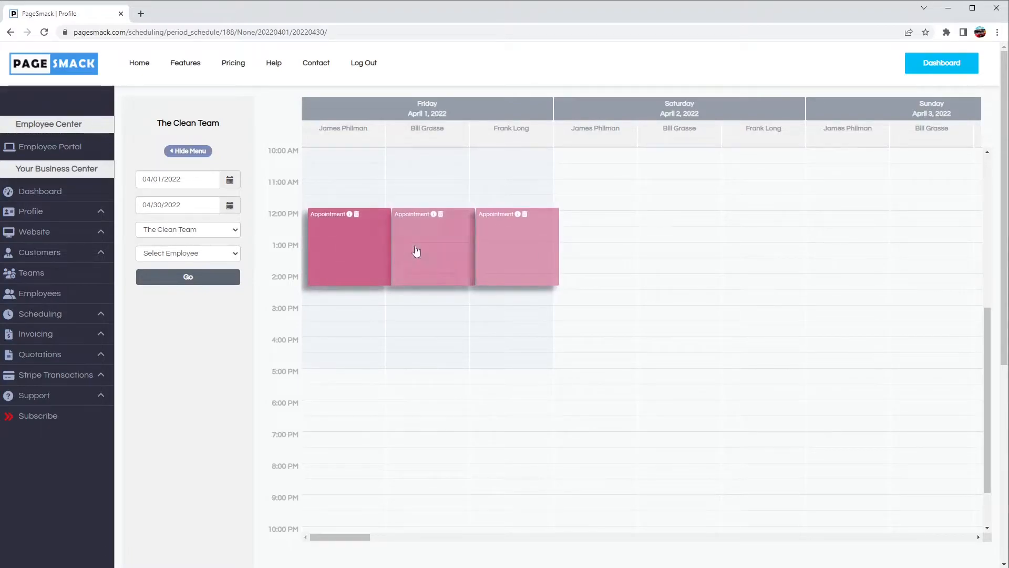
Find the April 22, 2022 appointment in the team's schedule and open its invoice.
drag(361, 537, 786, 542)
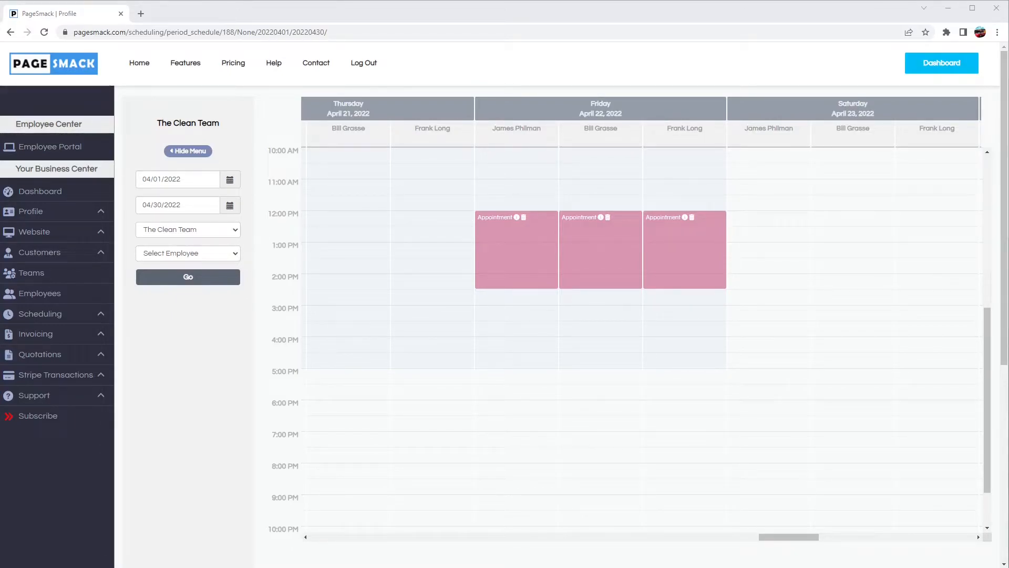
click(519, 245)
click(528, 217)
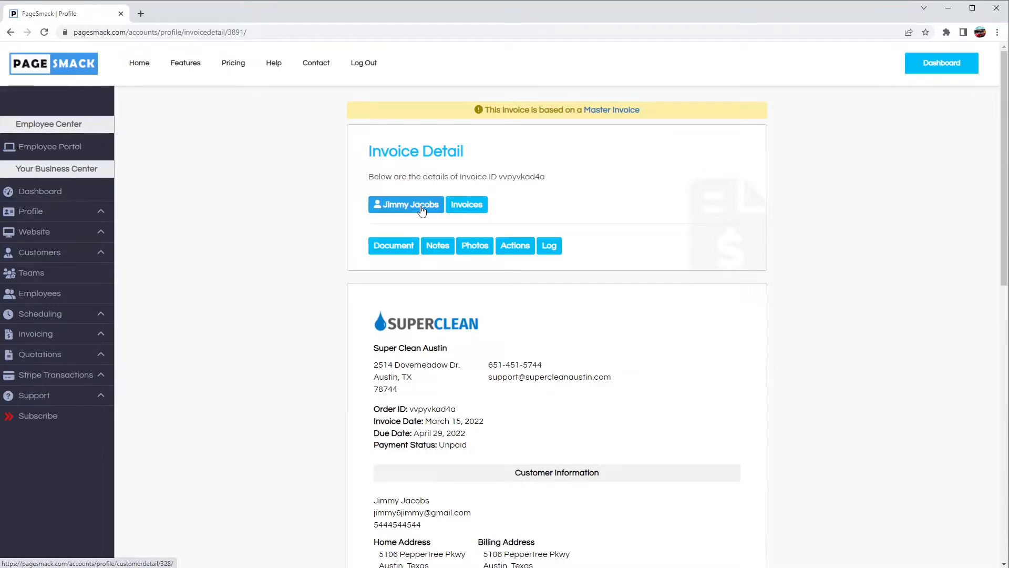
Open the customer's invoice list from their profile, filter it by Master Invoices and open the listed invoice.
click(422, 208)
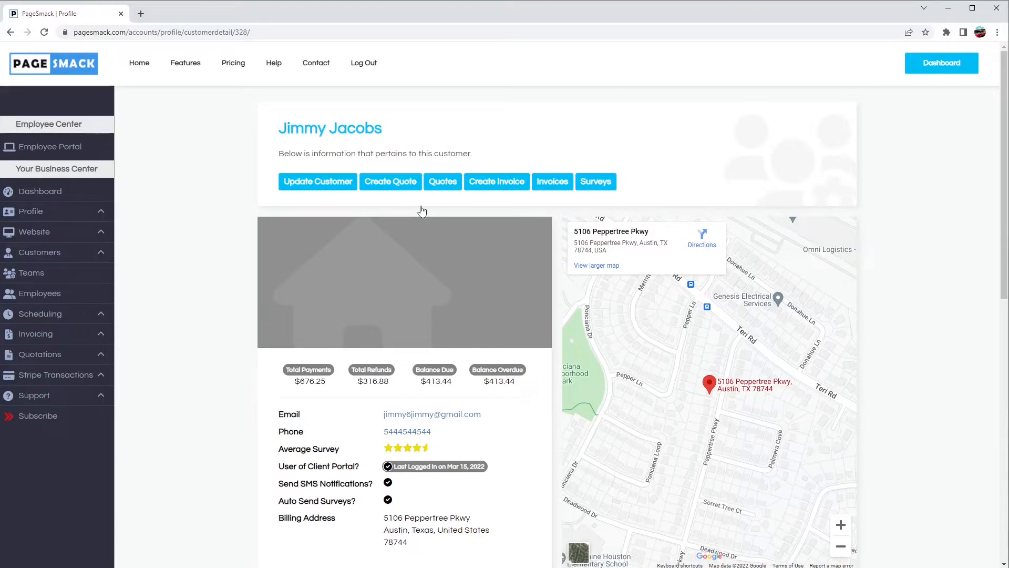
click(545, 185)
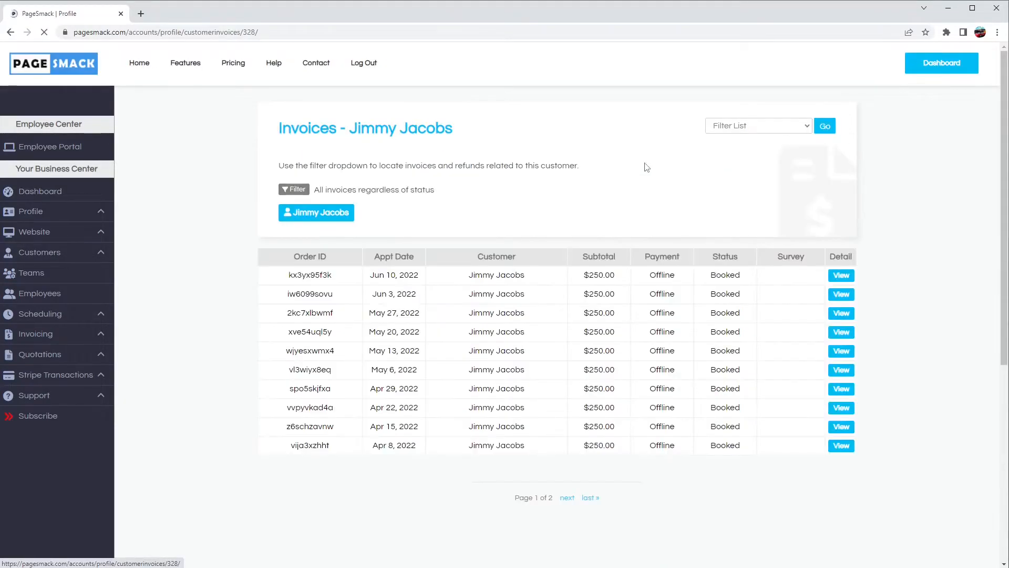
click(741, 127)
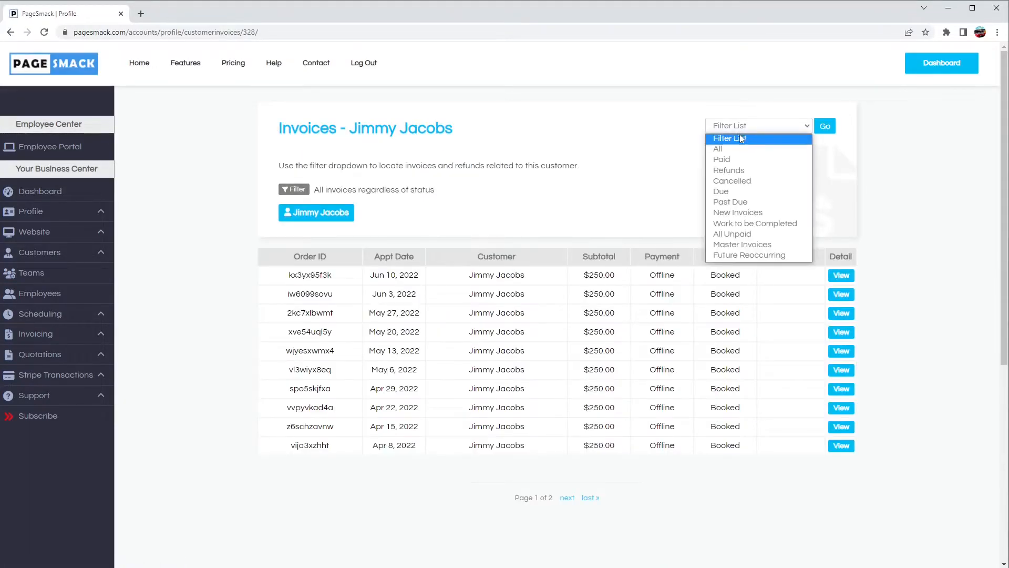
click(745, 243)
click(823, 126)
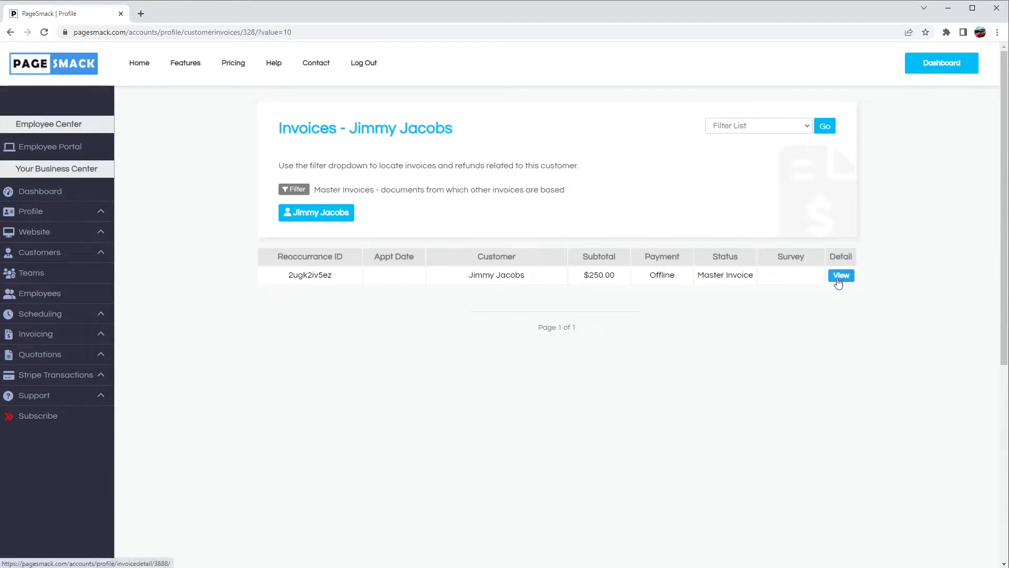
click(839, 276)
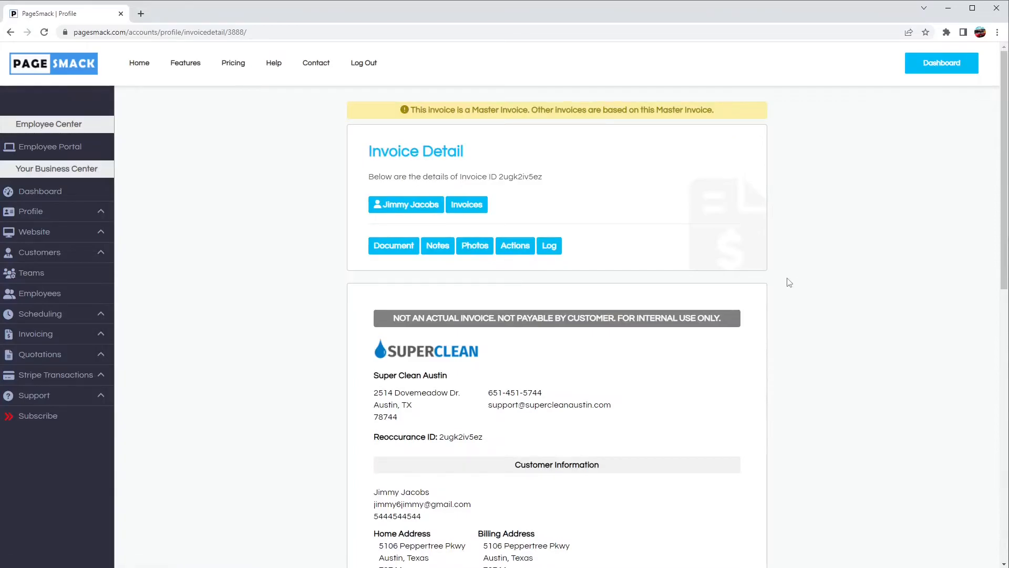
Open the master invoice for editing.
scroll(506, 317, down, 3)
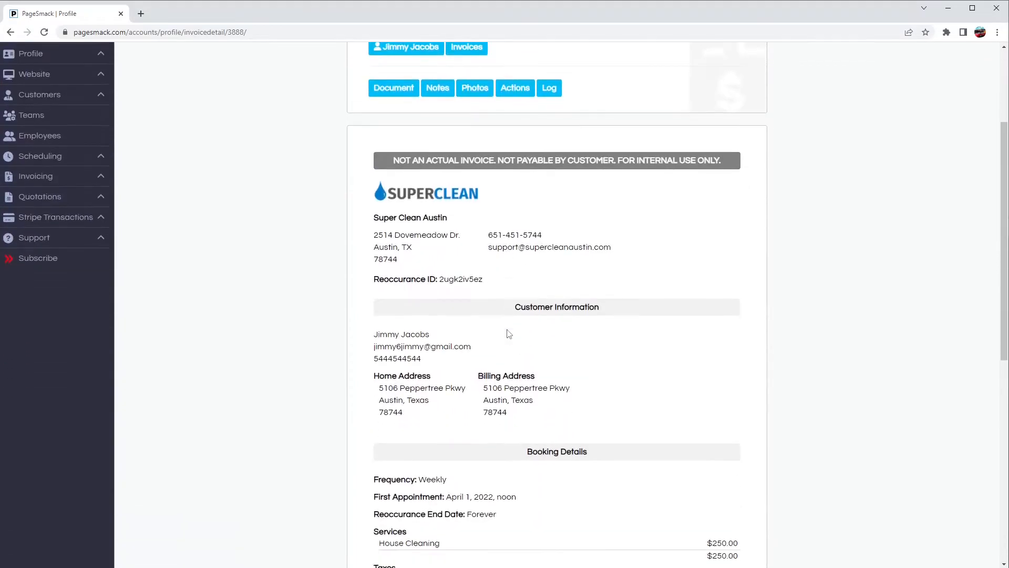
scroll(504, 261, up, 3)
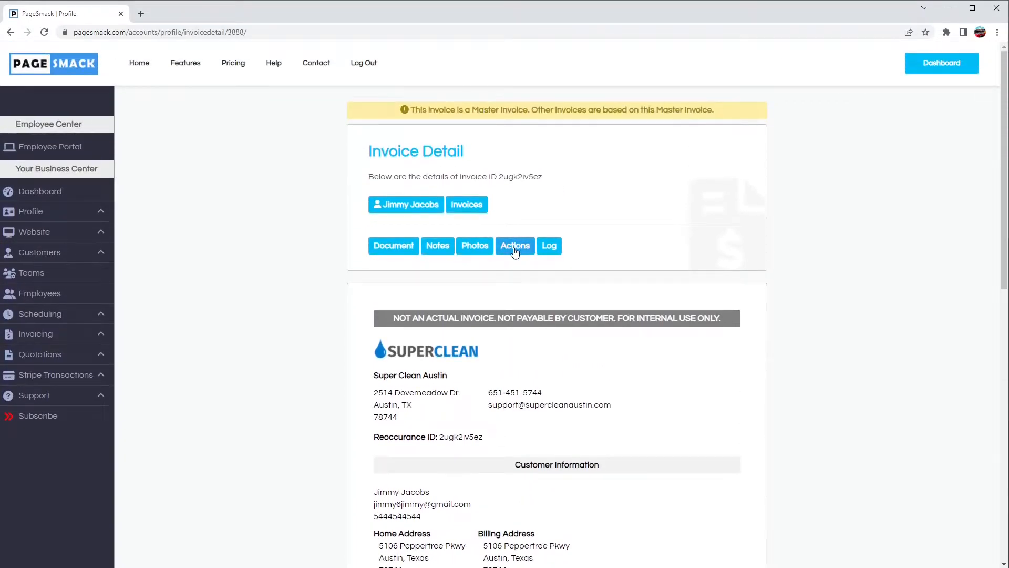
click(515, 251)
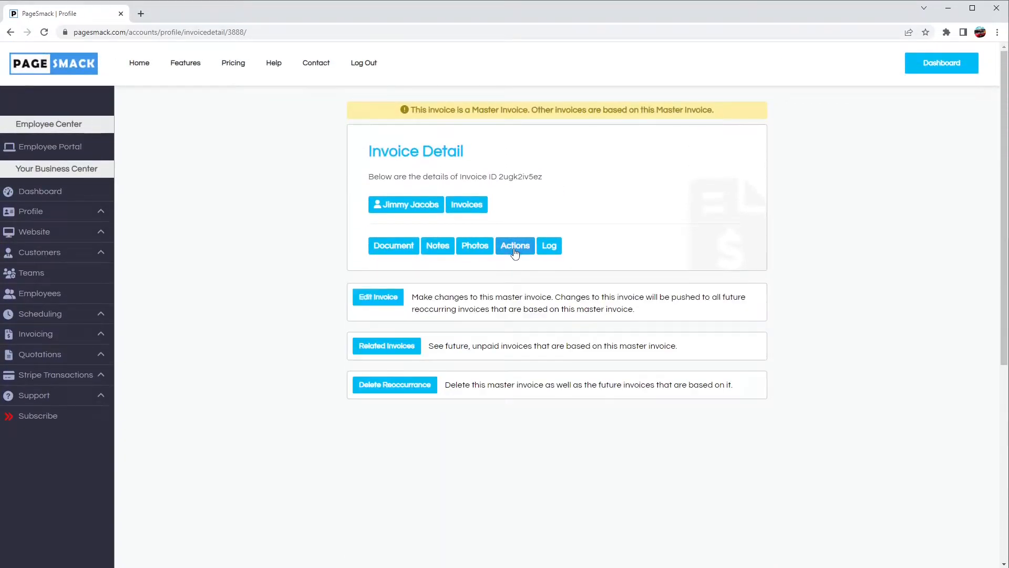
click(381, 306)
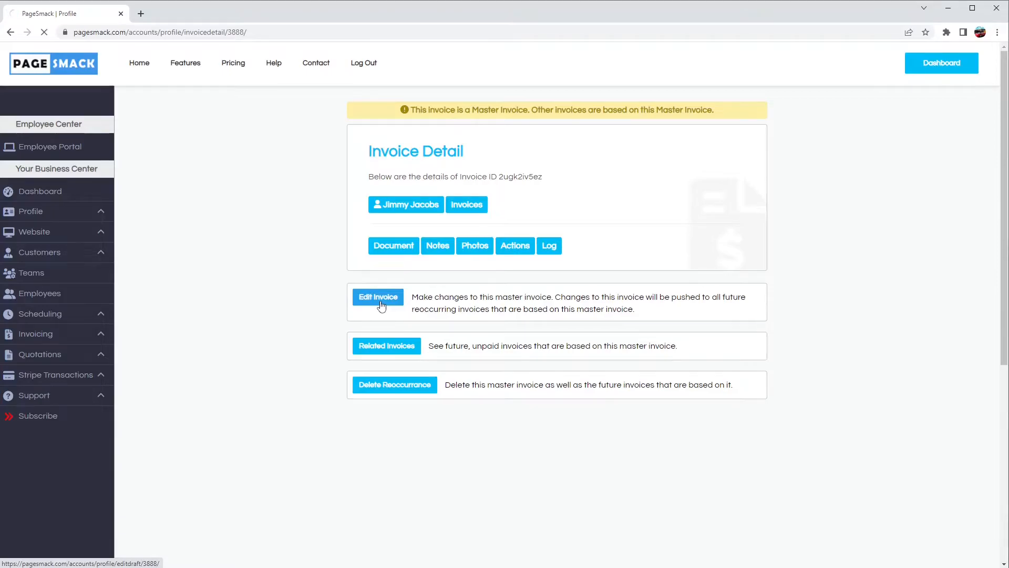
drag(338, 335, 241, 334)
click(252, 334)
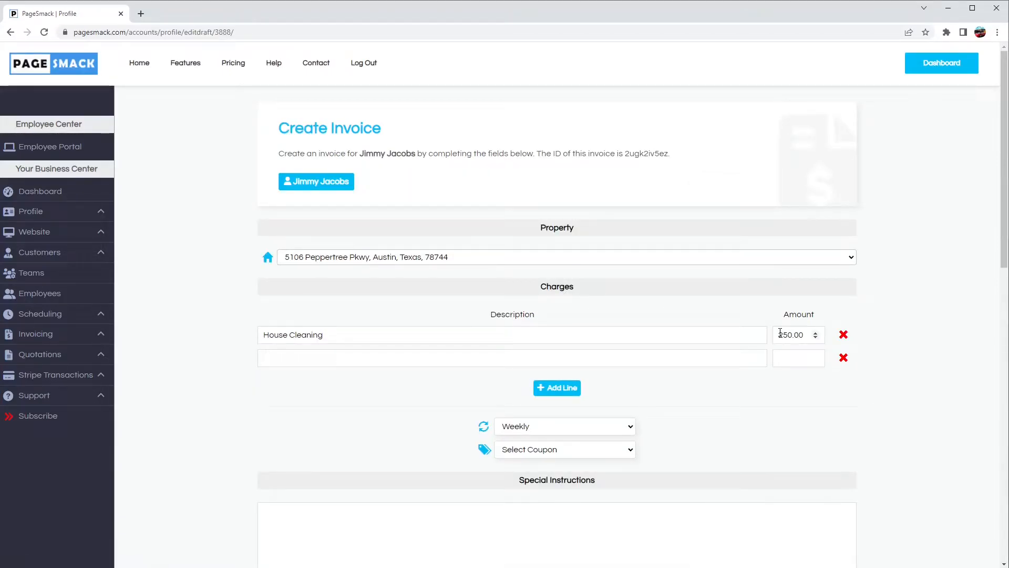
Add an "Oven cleaning" charge of 30.00 below House Cleaning and save the invoice charges.
click(303, 352)
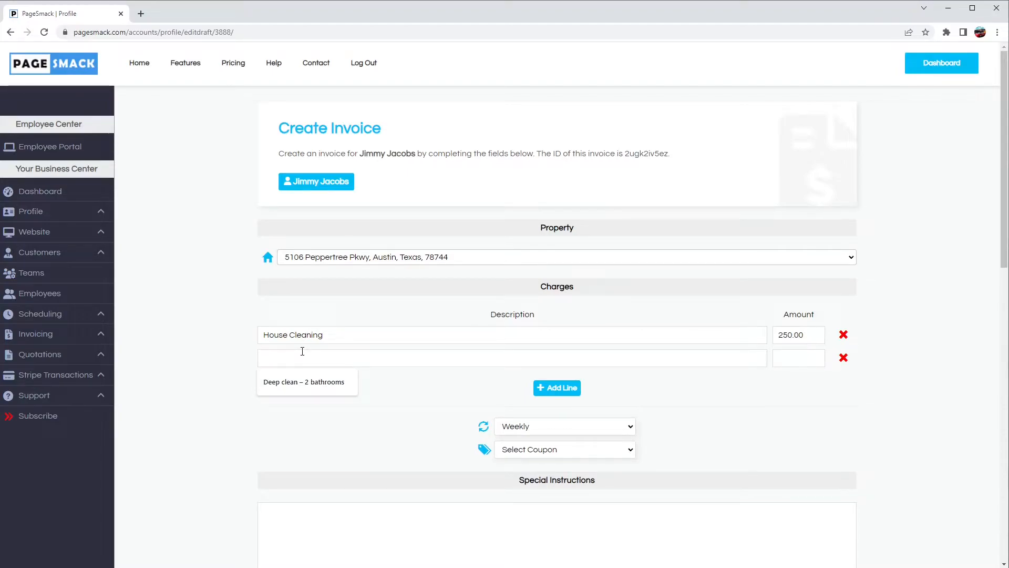
text(O)
key(BackSpace)
text(n cleaning)
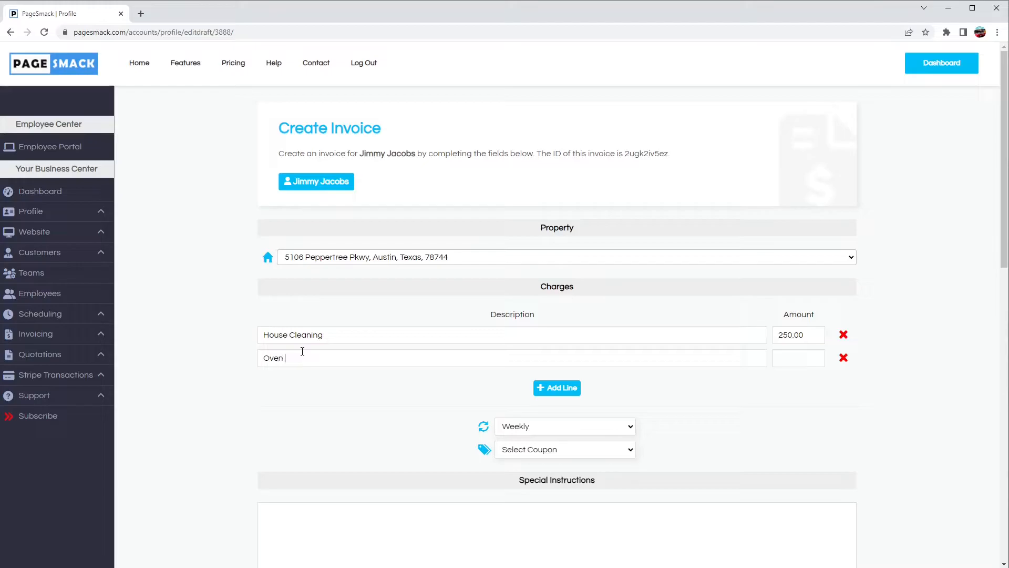
text(30.00)
scroll(237, 456, down, 6)
scroll(529, 441, down, 3)
click(557, 339)
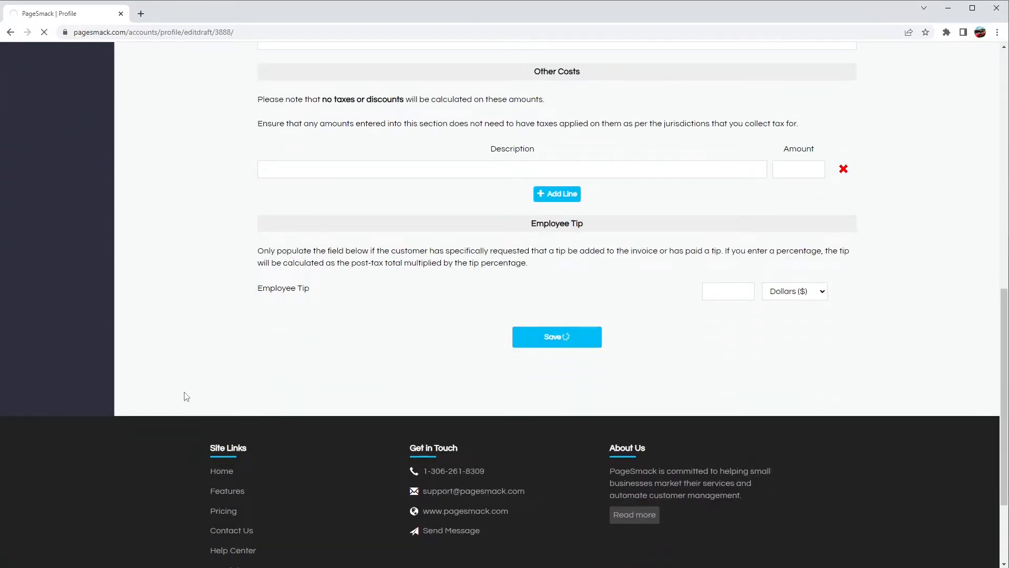
Set the first appointment time to 2:00 PM and save the master invoice's booking settings.
scroll(251, 390, down, 2)
scroll(251, 390, down, 1)
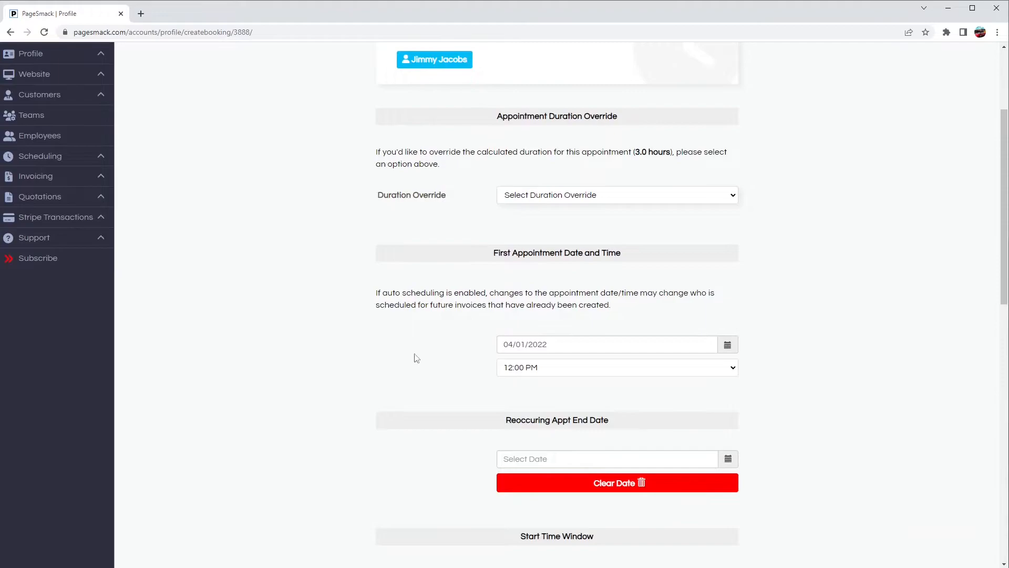
click(525, 367)
click(525, 453)
scroll(448, 387, down, 5)
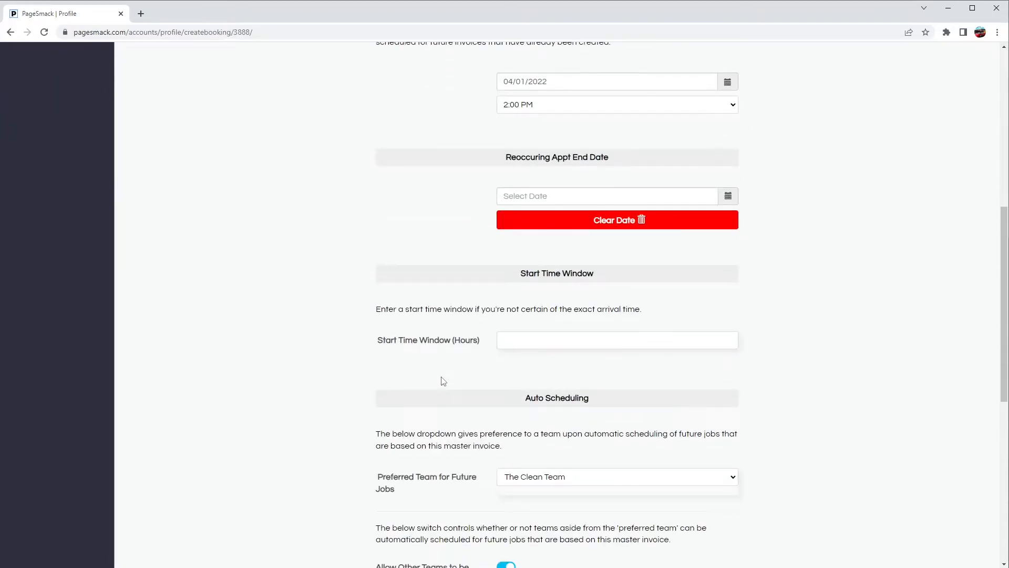
scroll(443, 382, down, 5)
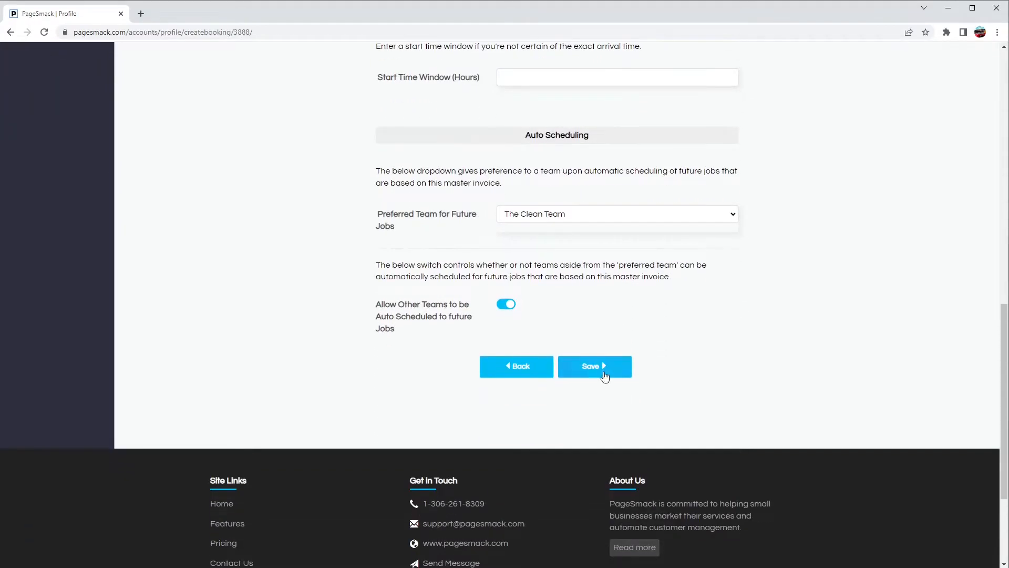
click(601, 372)
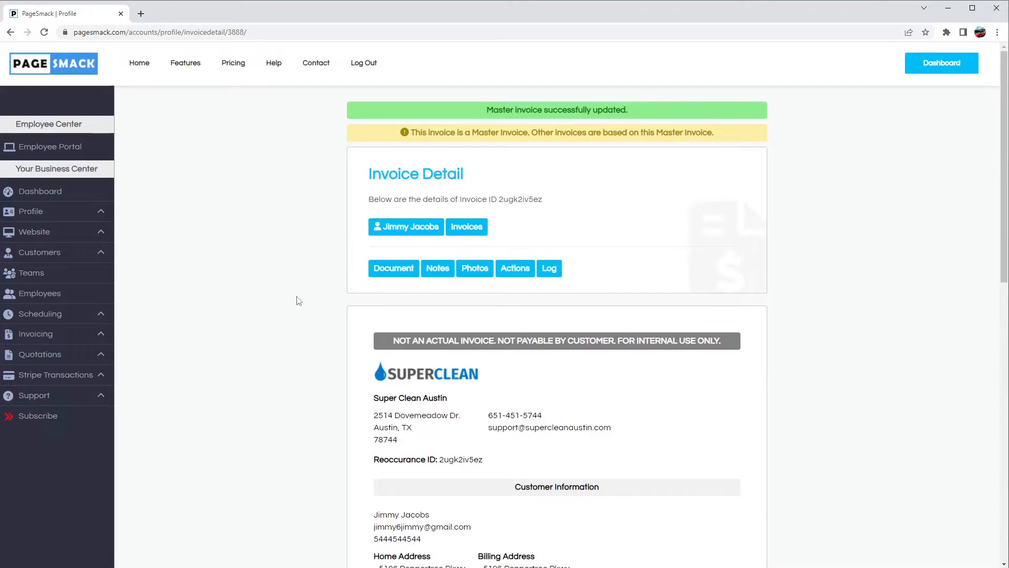
Open the related invoices of the master invoice and check the future, unpaid ones.
click(520, 271)
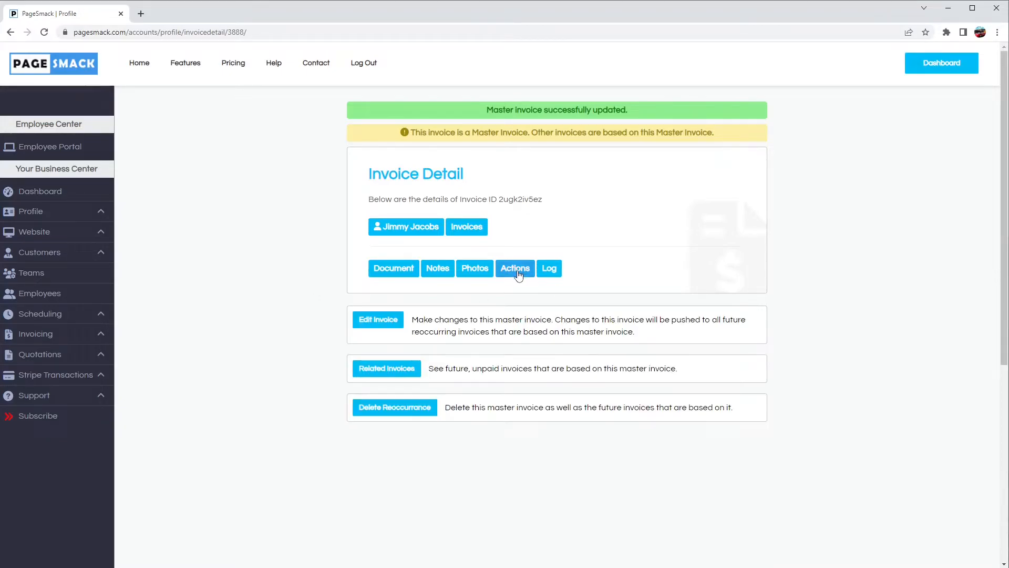
click(401, 370)
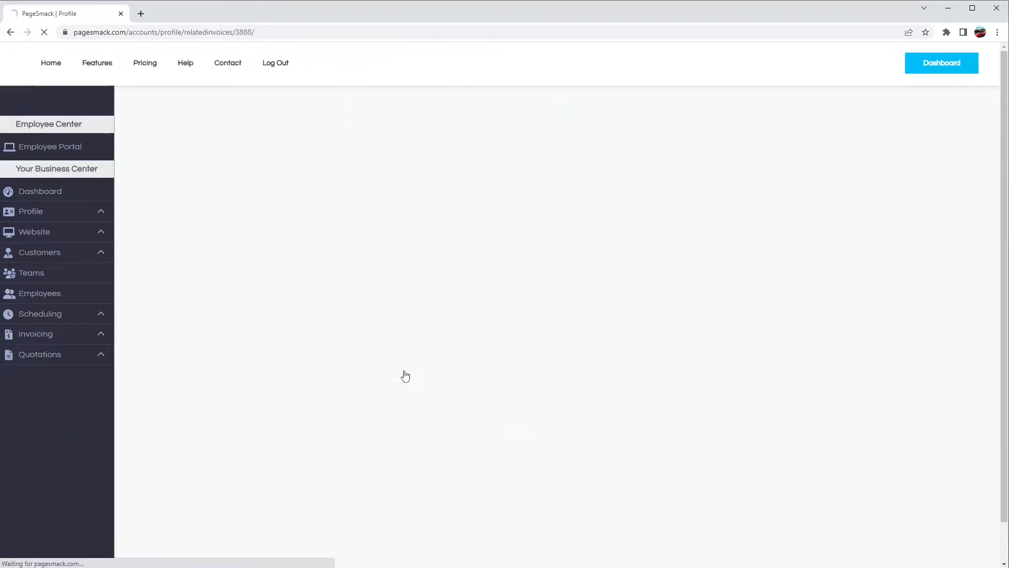
scroll(406, 375, down, 3)
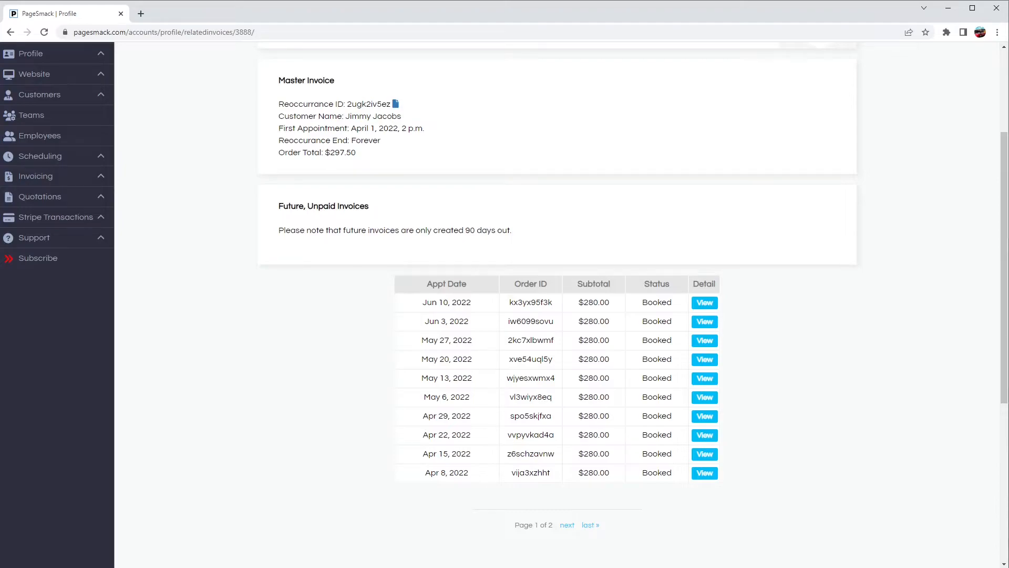
Open the Apr 15, 2022 related invoice and check its appointment time and services.
click(707, 456)
scroll(659, 410, down, 4)
scroll(659, 410, up, 4)
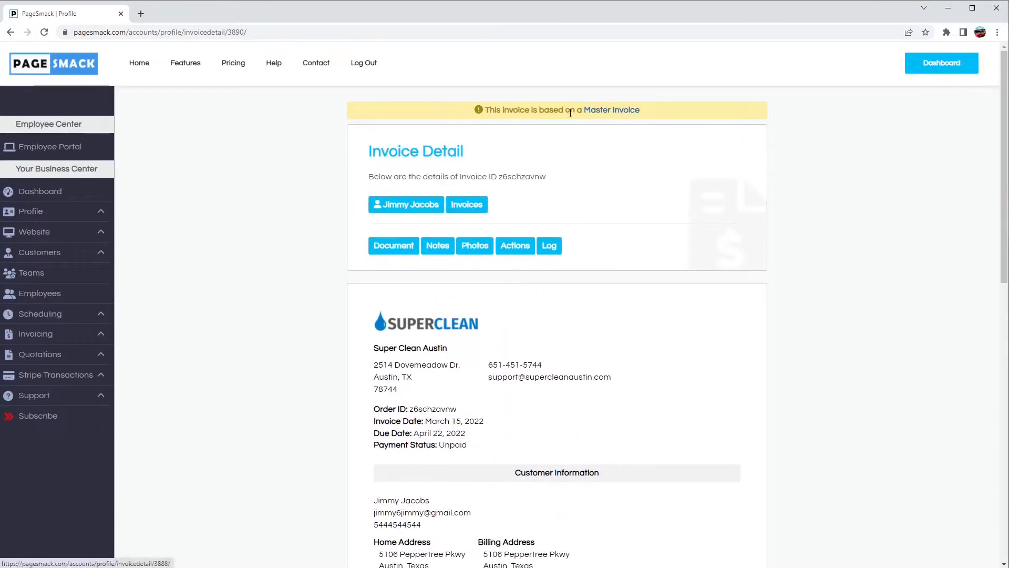
scroll(550, 280, down, 7)
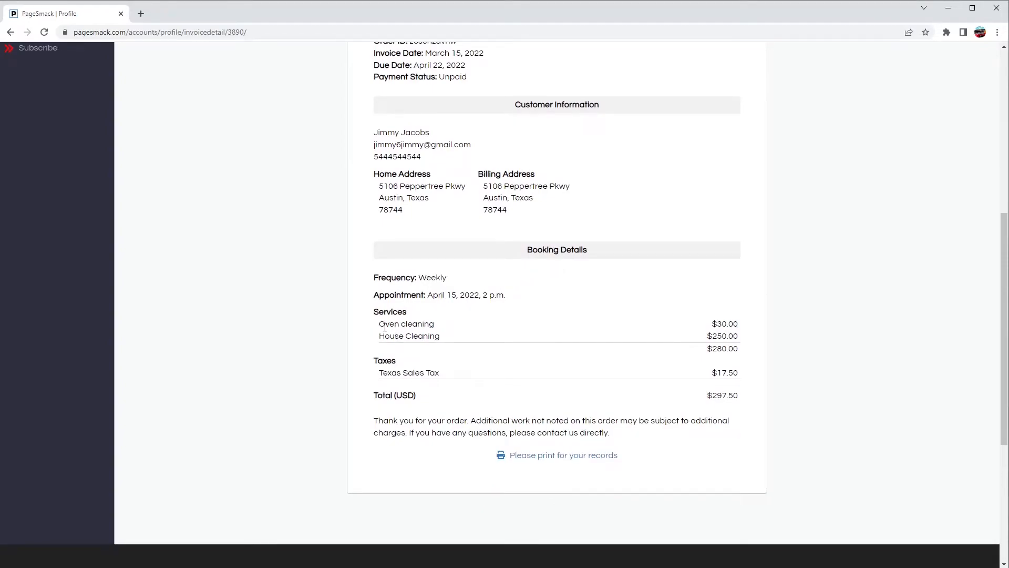
Check the Oven cleaning charge and the appointment time on the April 15, 2022 invoice.
double_click(719, 324)
click(556, 342)
drag(512, 298, 484, 297)
click(488, 308)
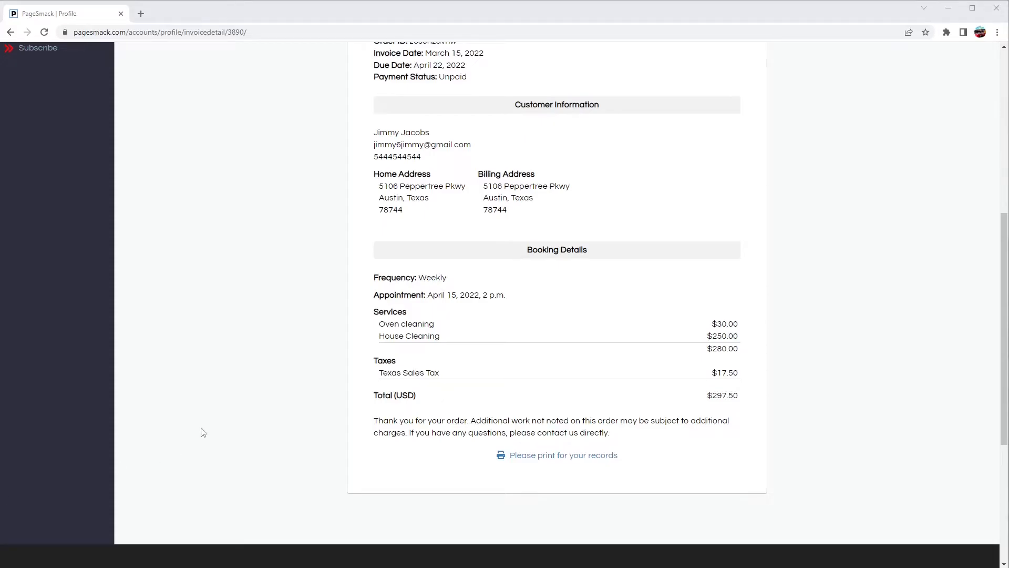
Return to the customer's record, list their invoices and open the Apr 29, 2022 invoice.
scroll(255, 400, up, 7)
scroll(272, 238, down, 1)
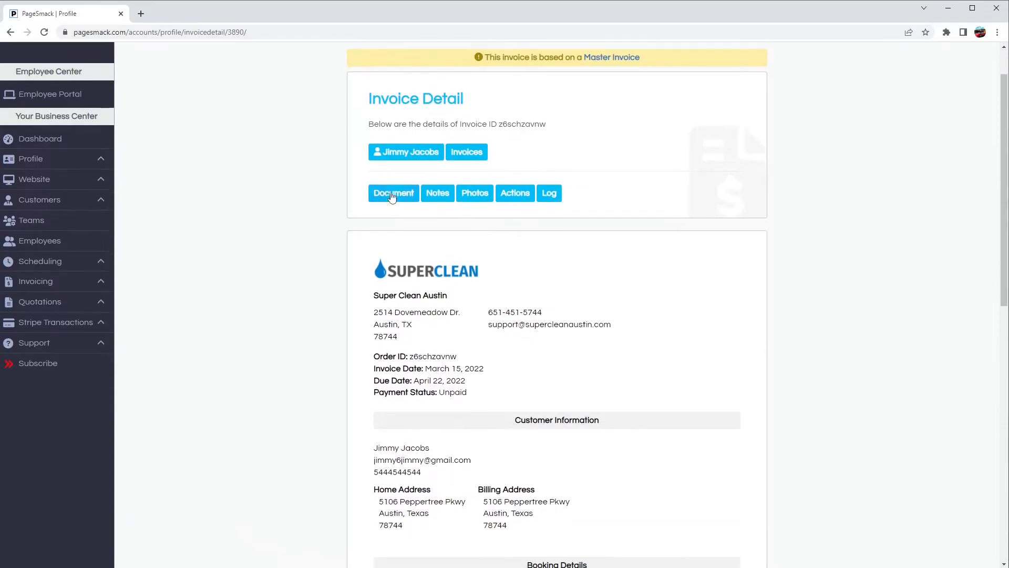
scroll(390, 172, up, 1)
click(394, 204)
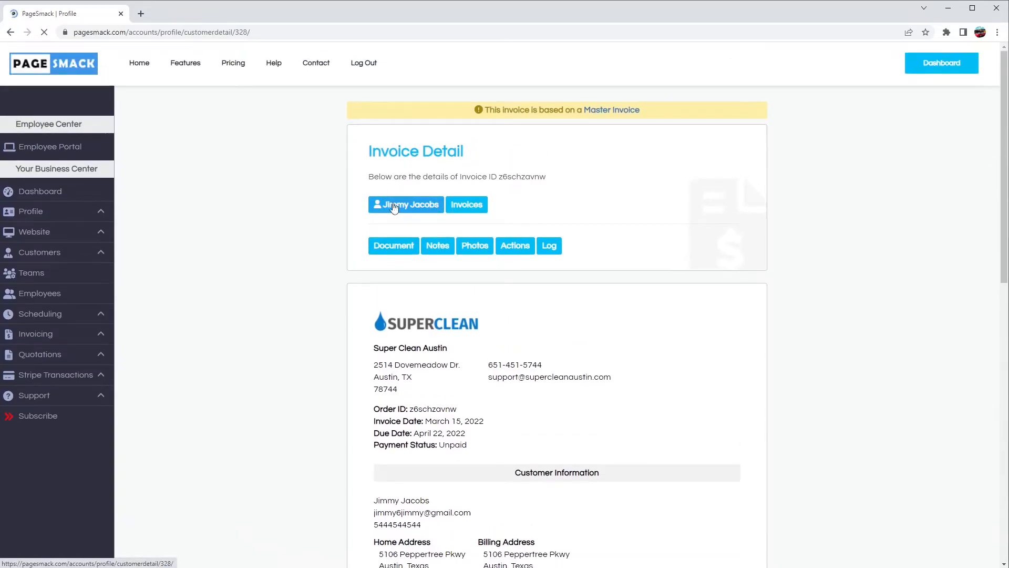
click(549, 183)
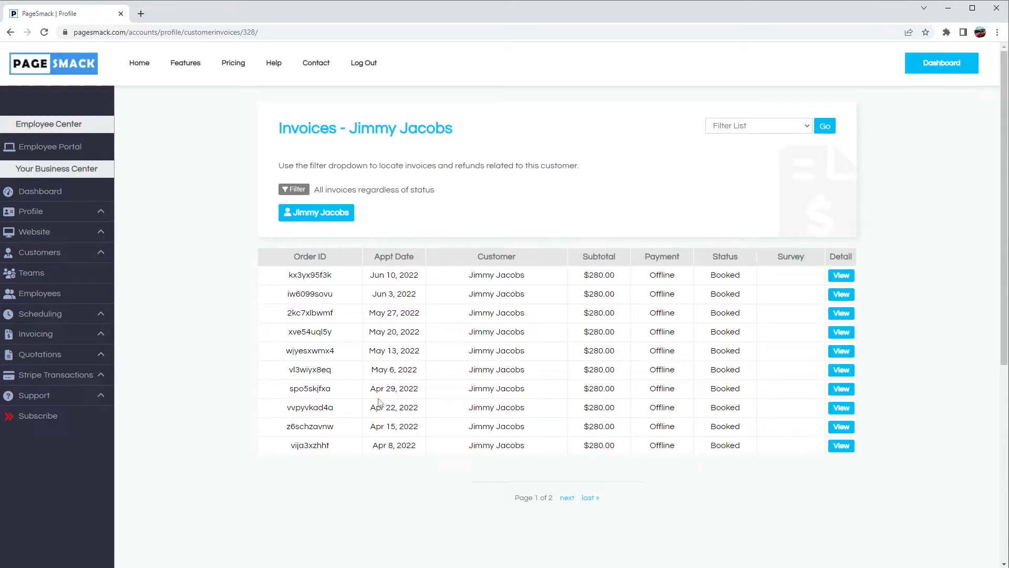
drag(369, 389, 420, 395)
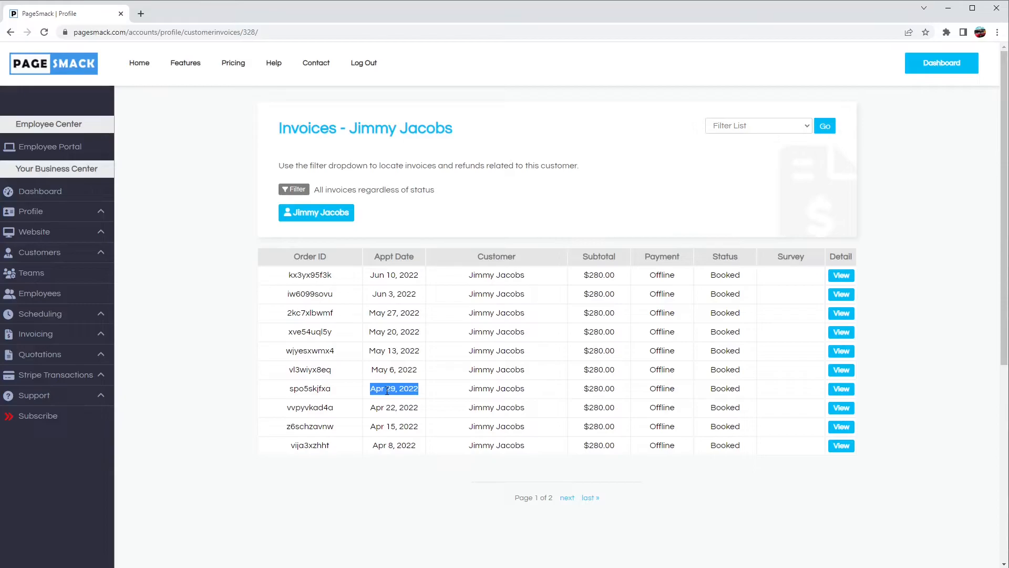
click(846, 390)
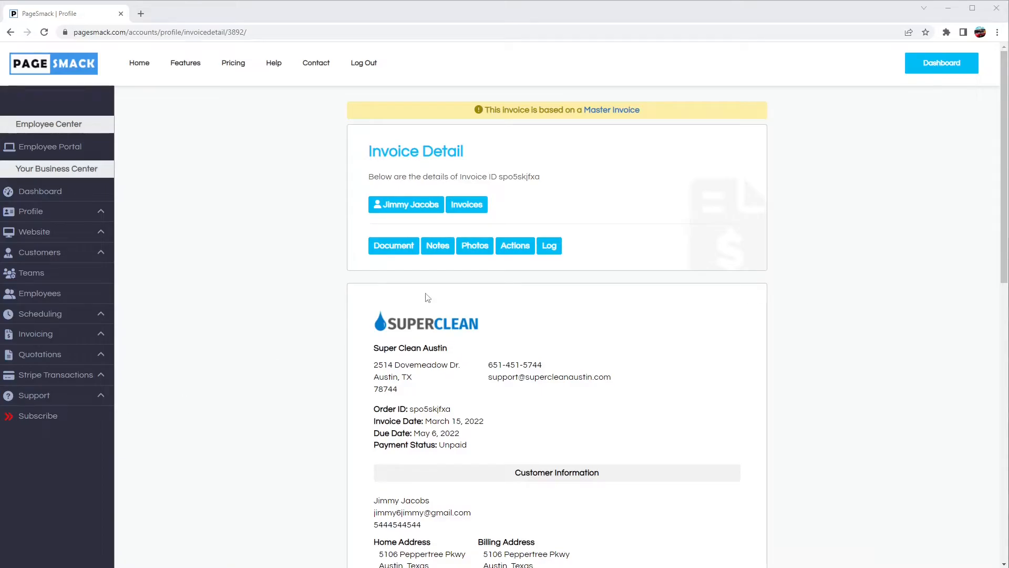
Edit the Apr 29, 2022 invoice and add a "Wall washing" charge of 100.00 below Oven cleaning.
click(507, 248)
scroll(449, 354, down, 2)
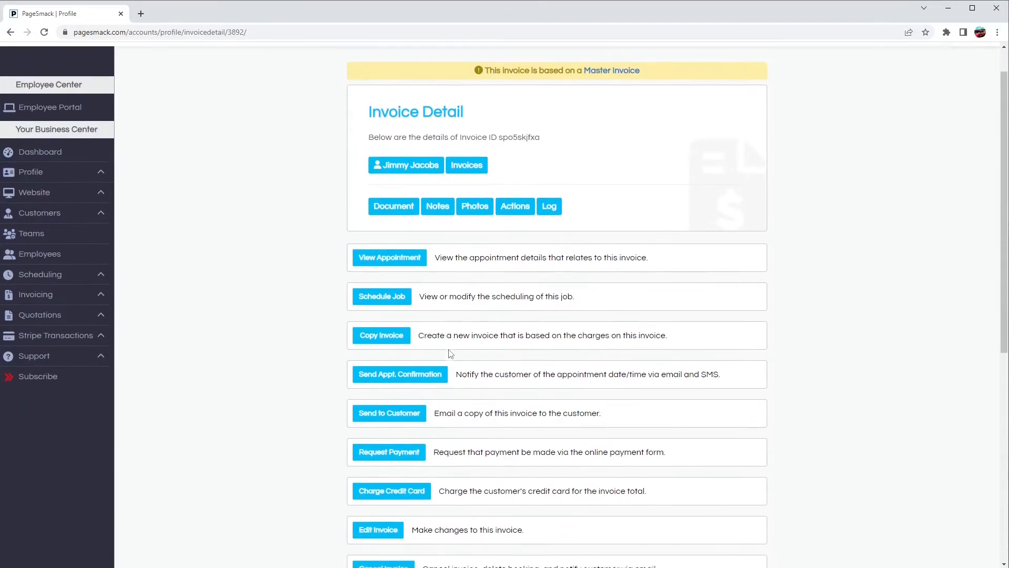
click(388, 470)
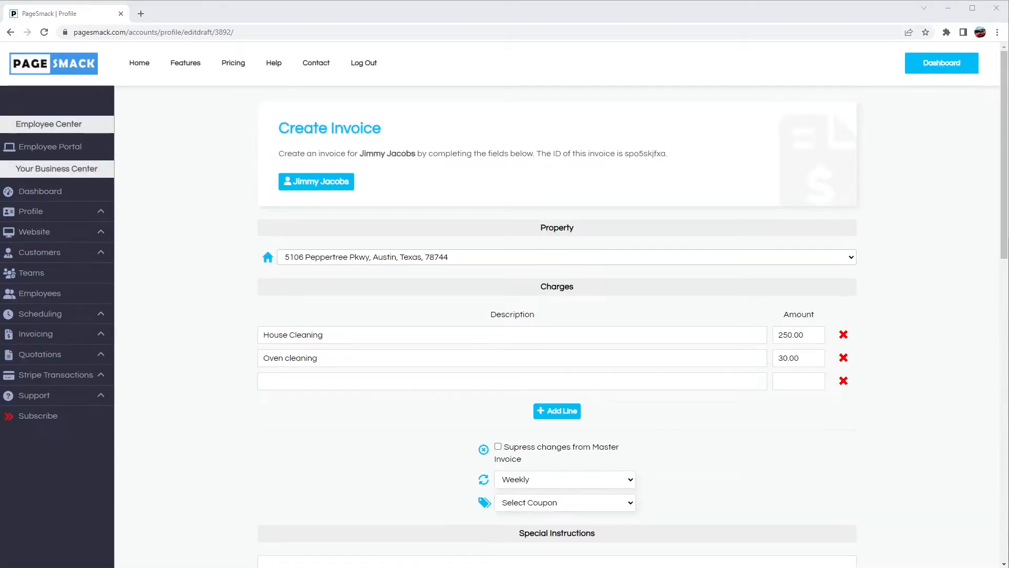
click(290, 379)
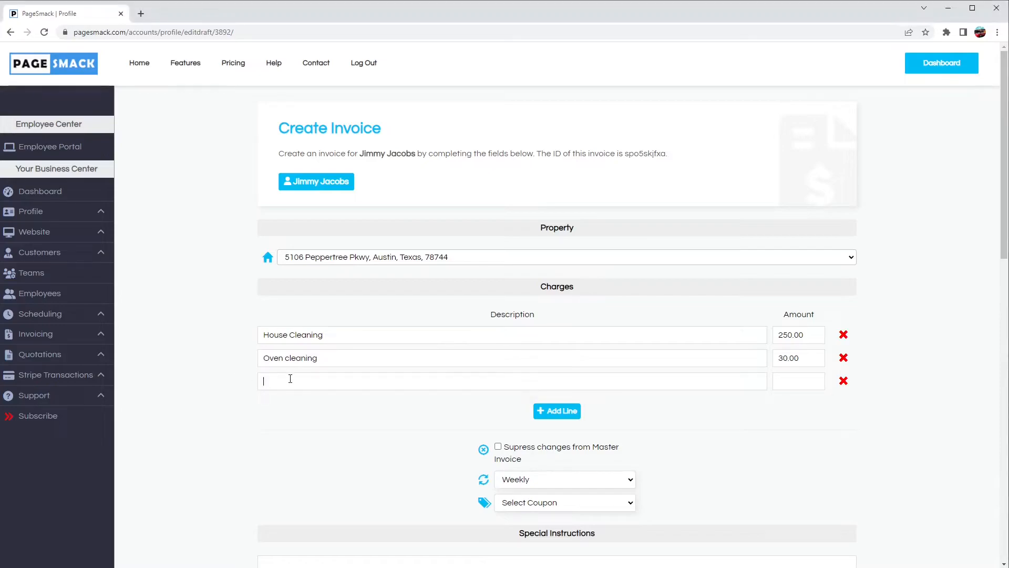
text(Wall washing)
key(Tab)
text(100.00)
Suppress changes from the master invoice on this invoice and save its charges.
click(498, 448)
scroll(448, 454, down, 1)
scroll(447, 454, down, 9)
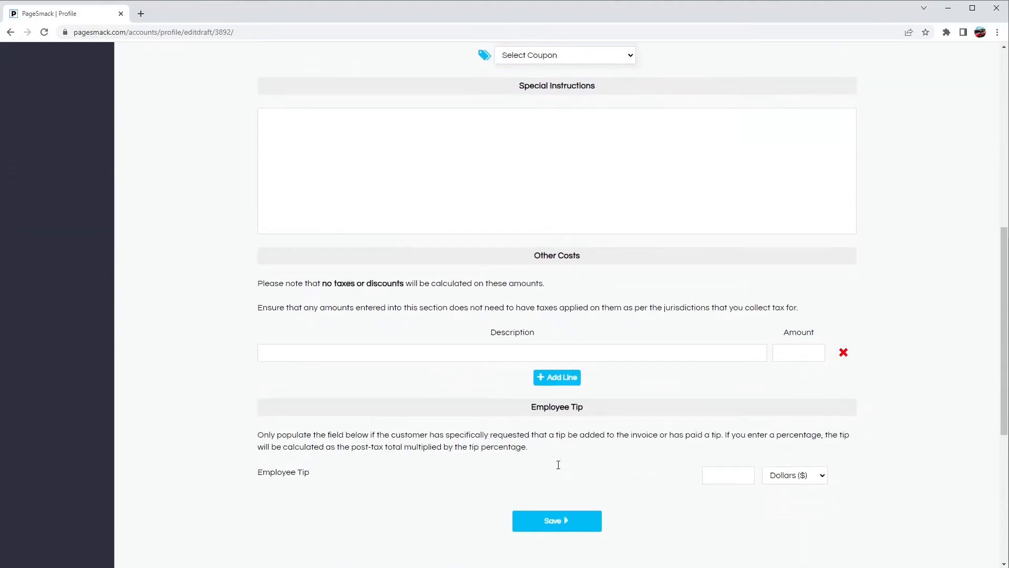
click(546, 444)
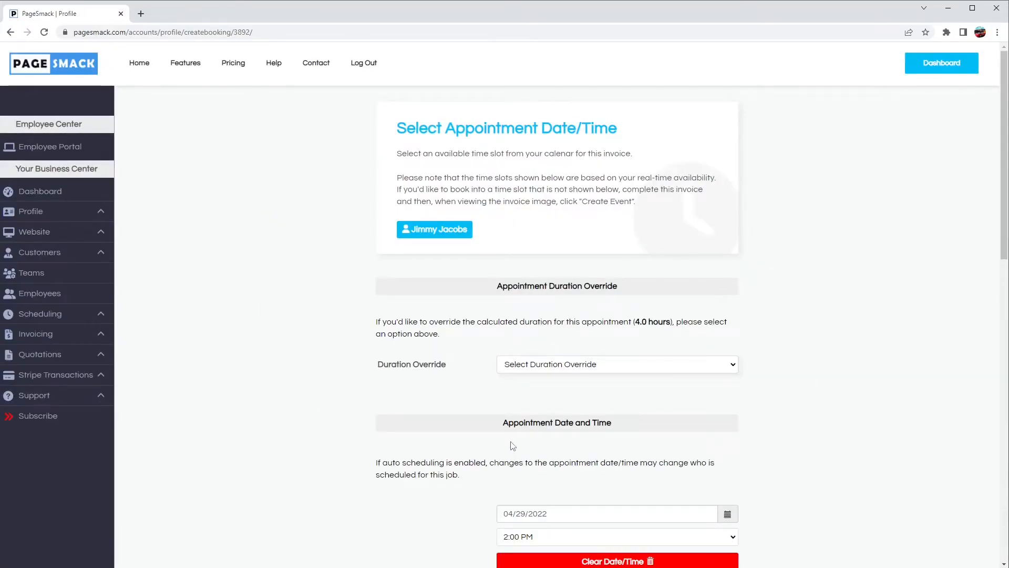
Save the existing booking settings of the Apr 29 invoice and submit it with Credit Card as the payment option.
scroll(513, 445, down, 2)
scroll(480, 439, down, 2)
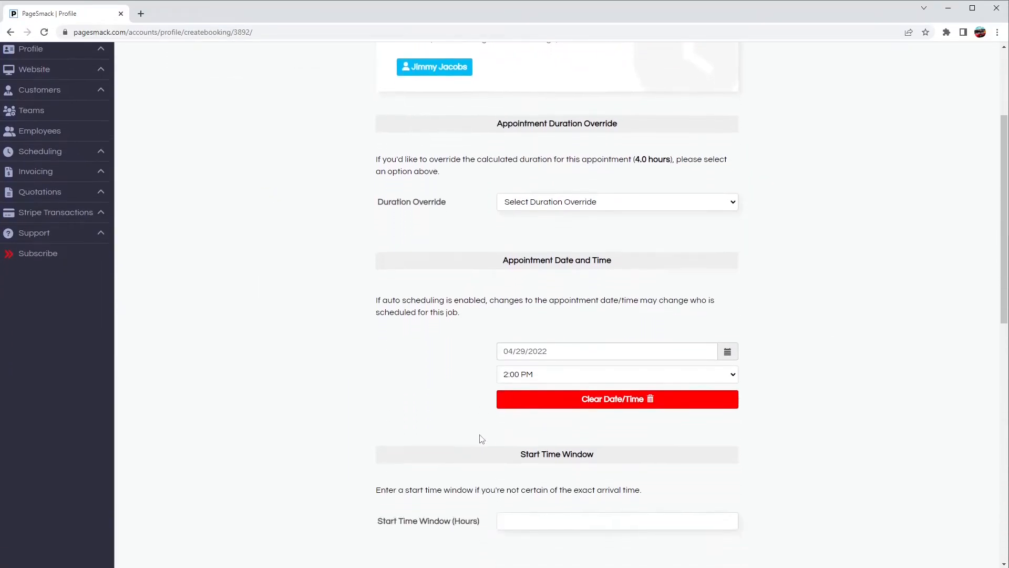
scroll(479, 439, down, 6)
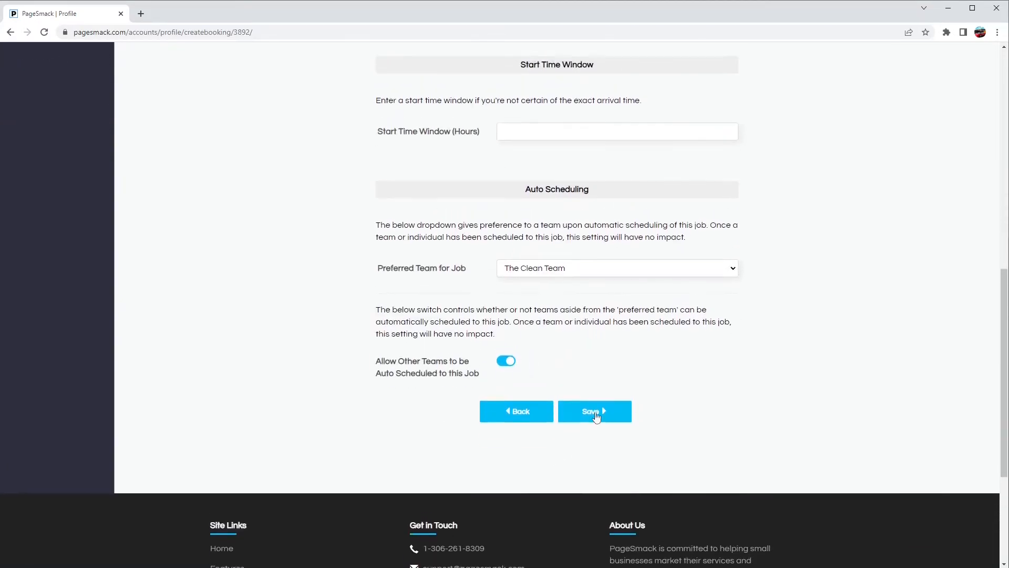
click(594, 435)
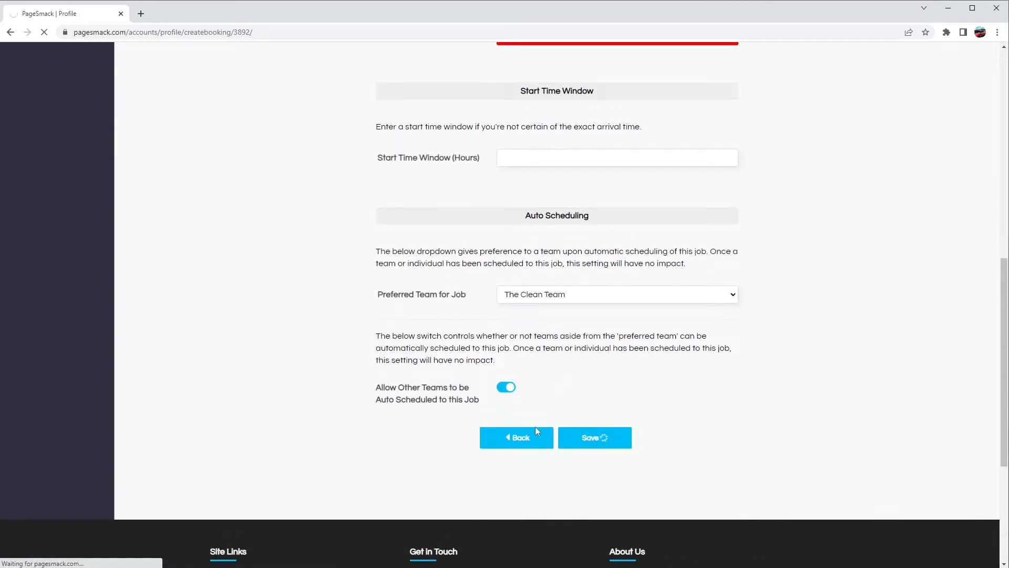
scroll(368, 424, down, 4)
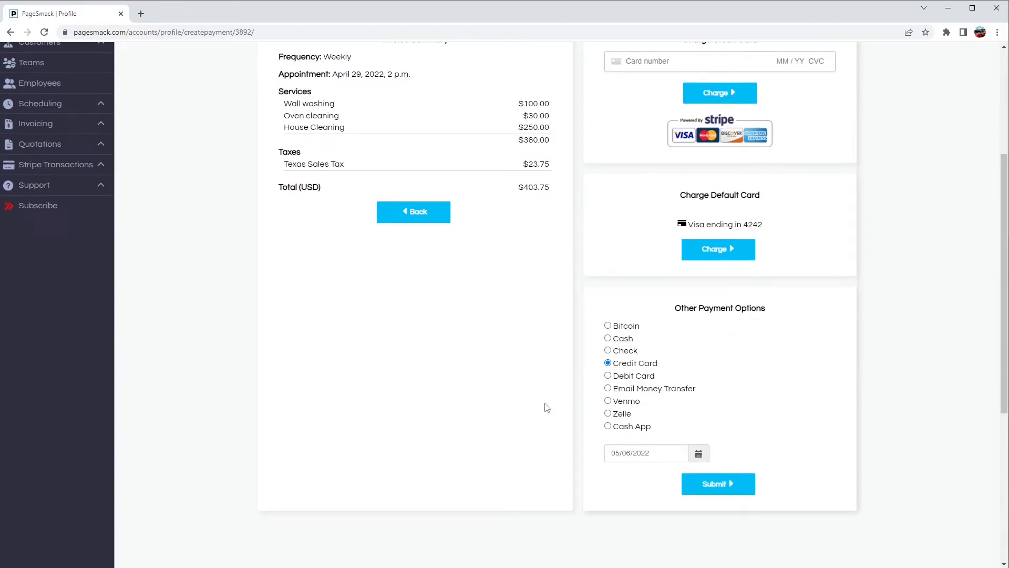
click(704, 487)
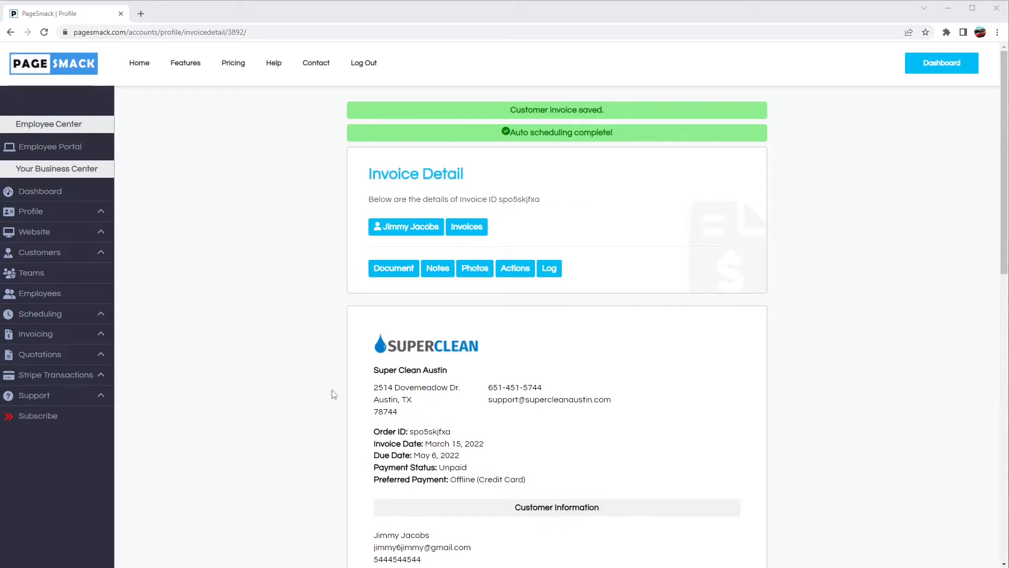
Filter the customer's invoices to Master Invoices and open the House Cleaning master invoice.
click(453, 227)
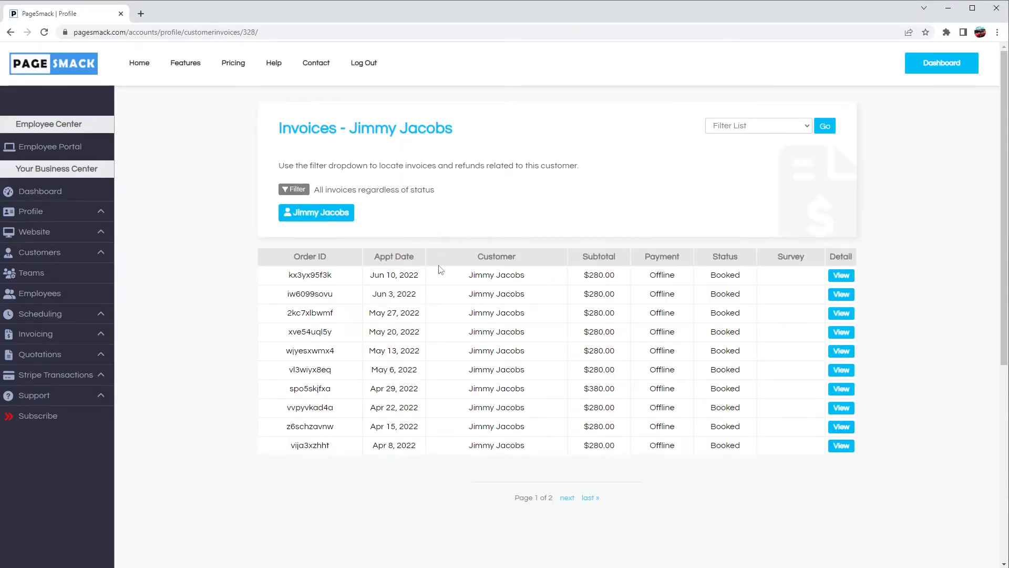
click(755, 127)
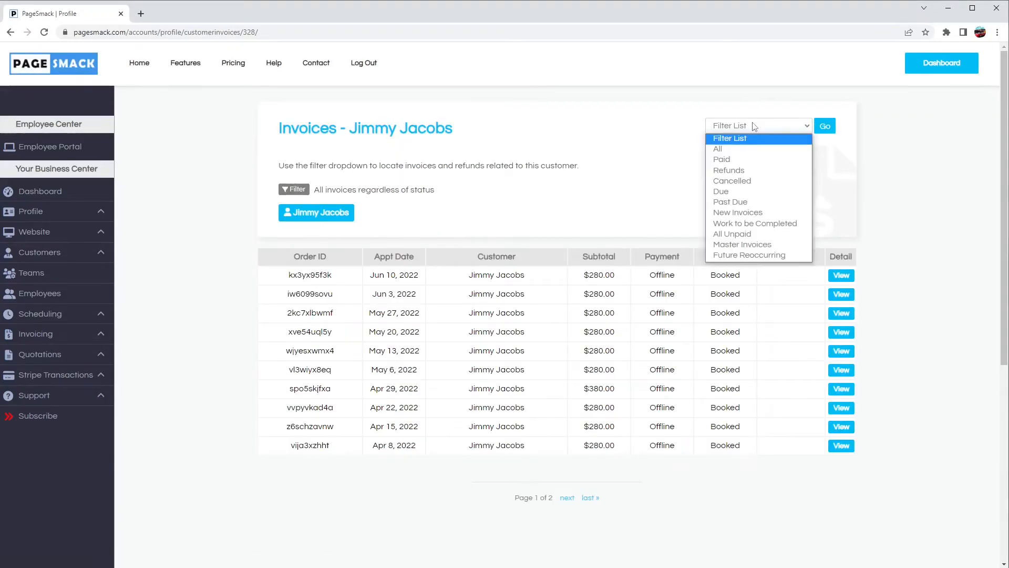
click(743, 244)
click(824, 129)
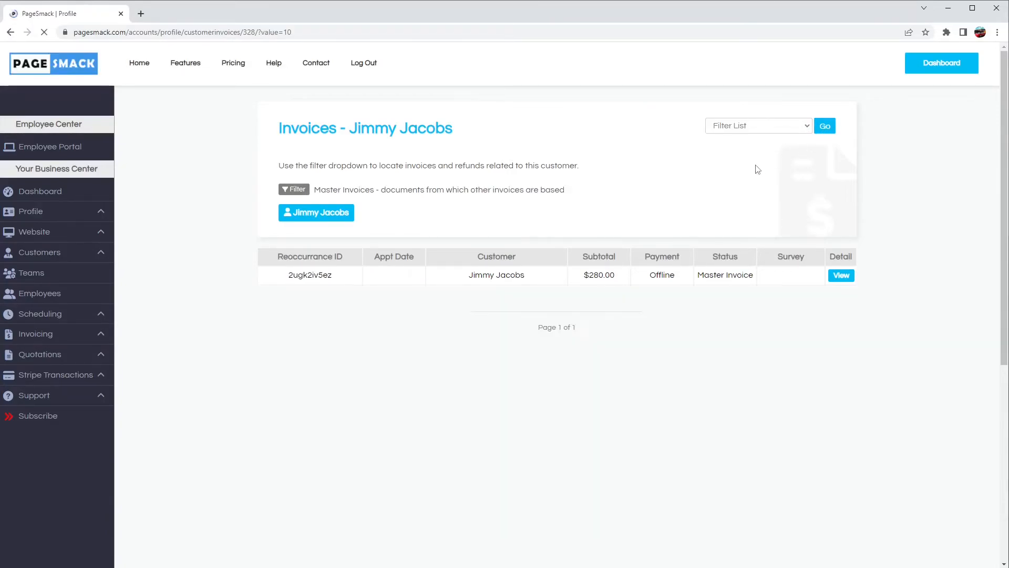
click(832, 280)
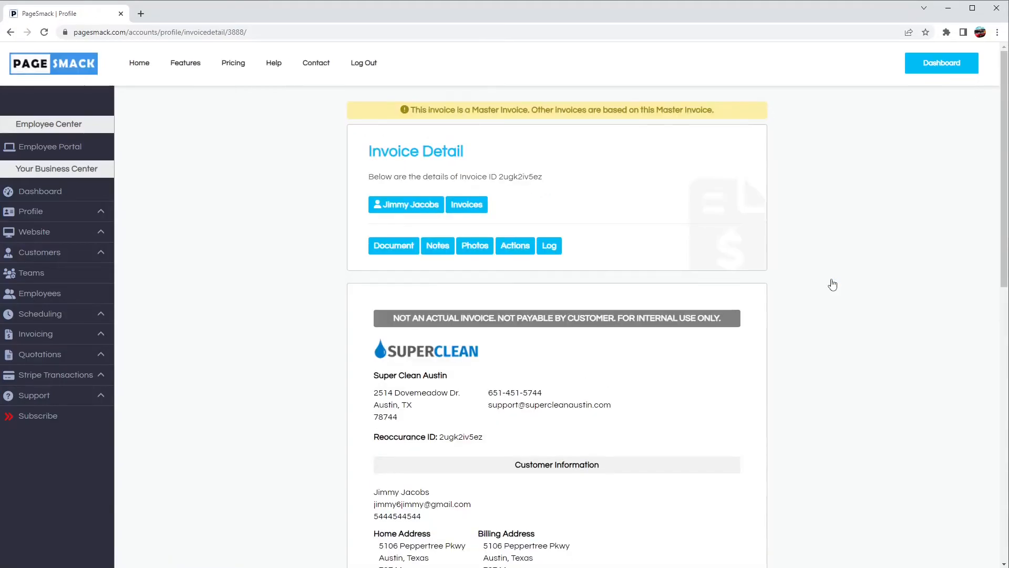
Open the master invoice for editing, review its charges and save them to reach the booking settings.
click(508, 253)
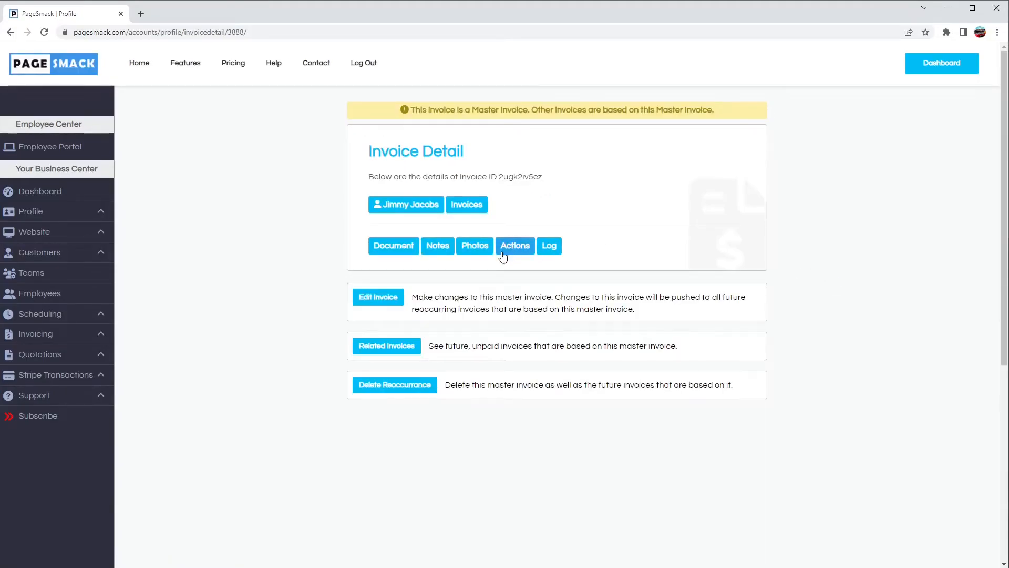
click(375, 306)
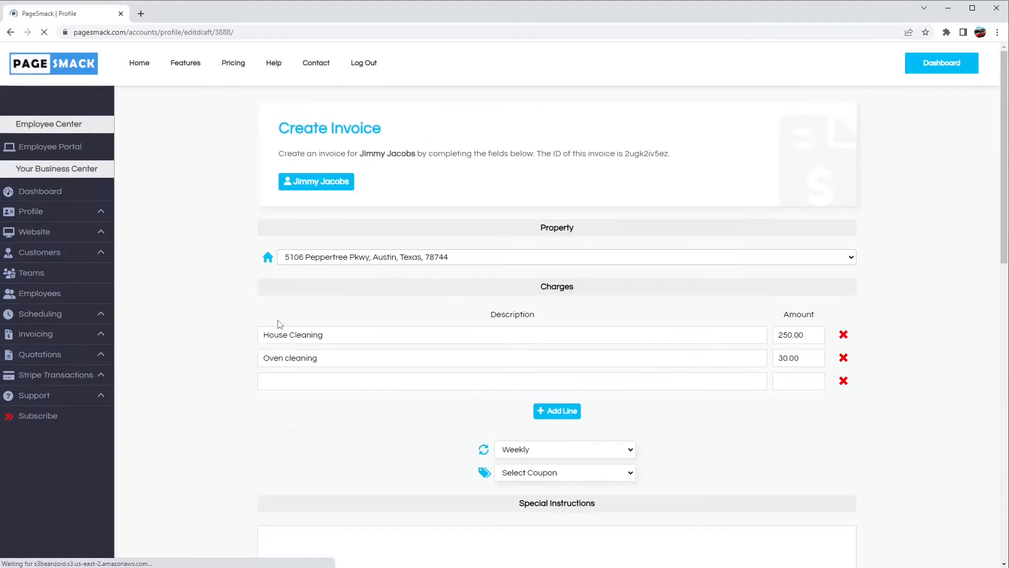
scroll(270, 323, down, 2)
scroll(268, 322, up, 1)
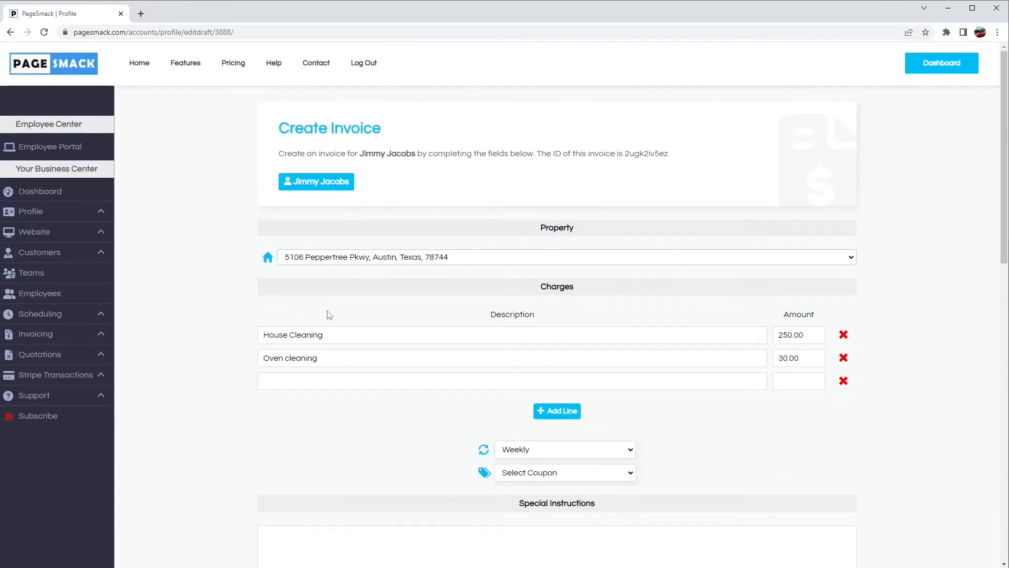
scroll(578, 355, down, 2)
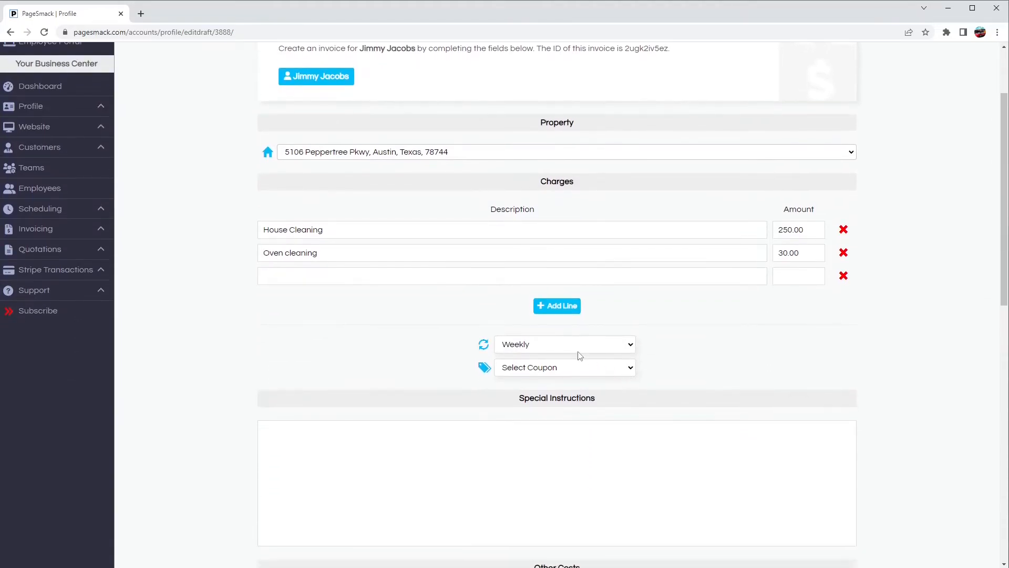
scroll(588, 354, down, 4)
scroll(588, 354, down, 3)
click(571, 471)
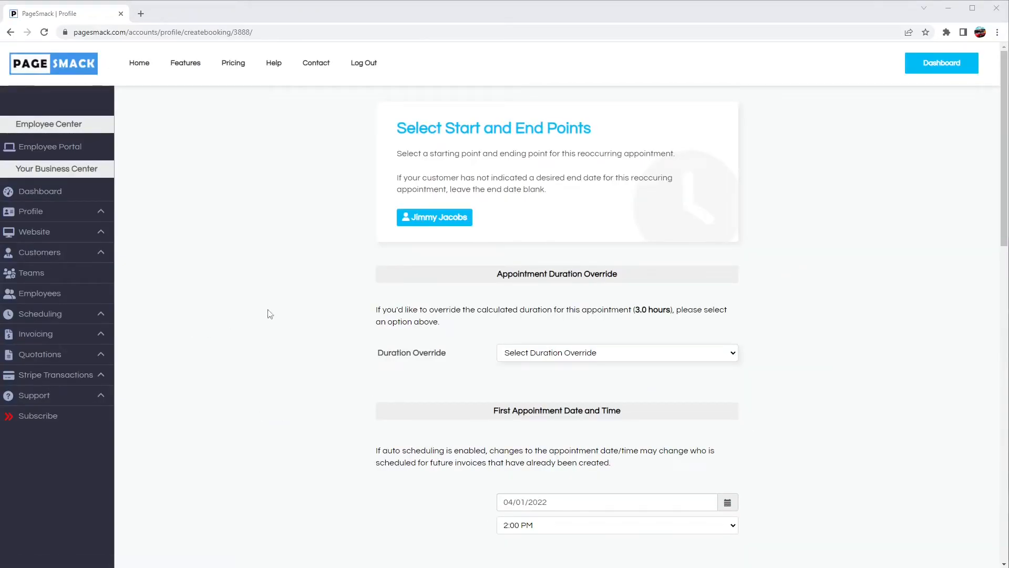
Set the reoccurring appointment end date to 04/29/2022 and save the master invoice's booking settings.
scroll(292, 298, down, 2)
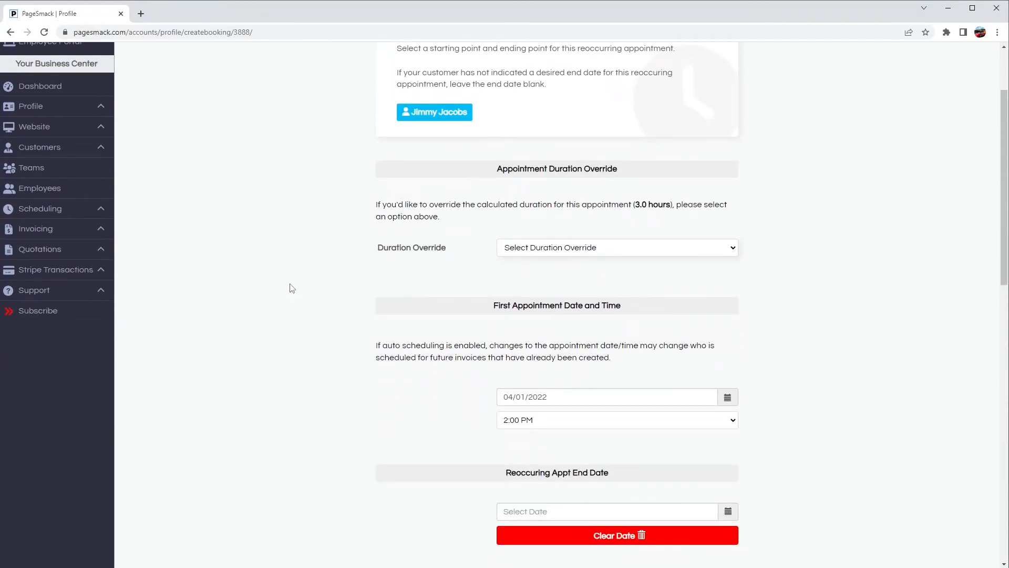
scroll(292, 288, down, 3)
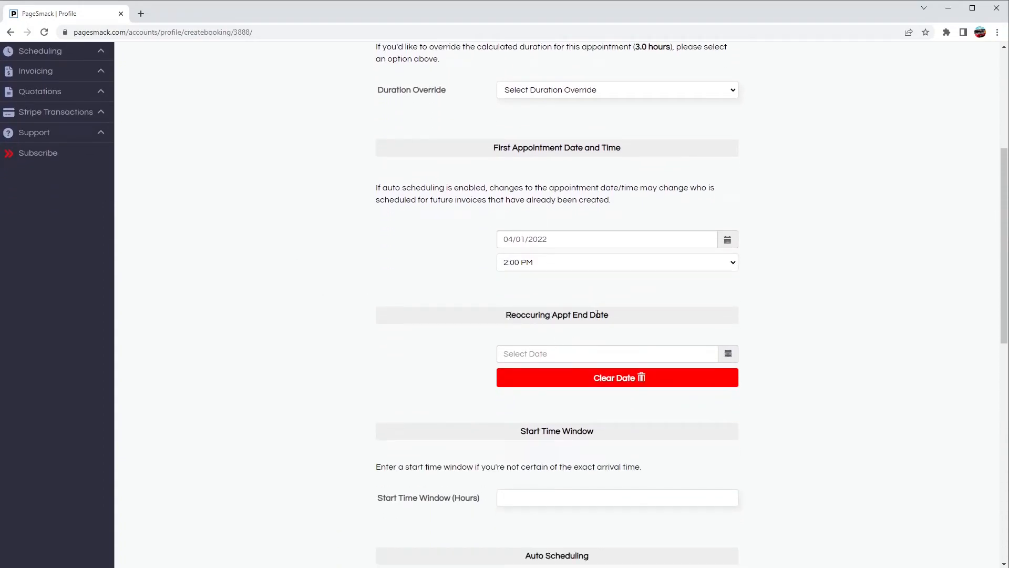
click(533, 355)
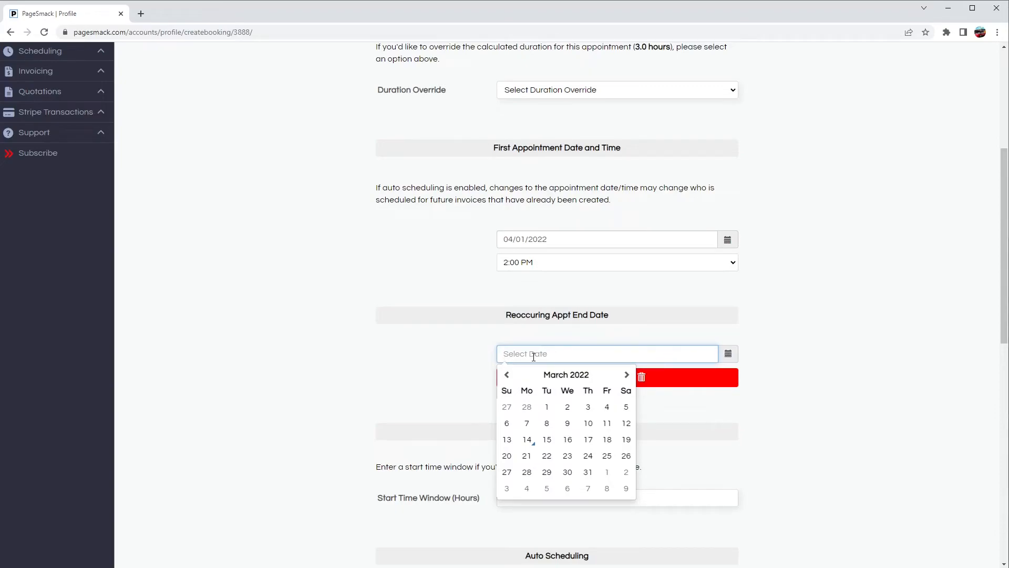
click(546, 472)
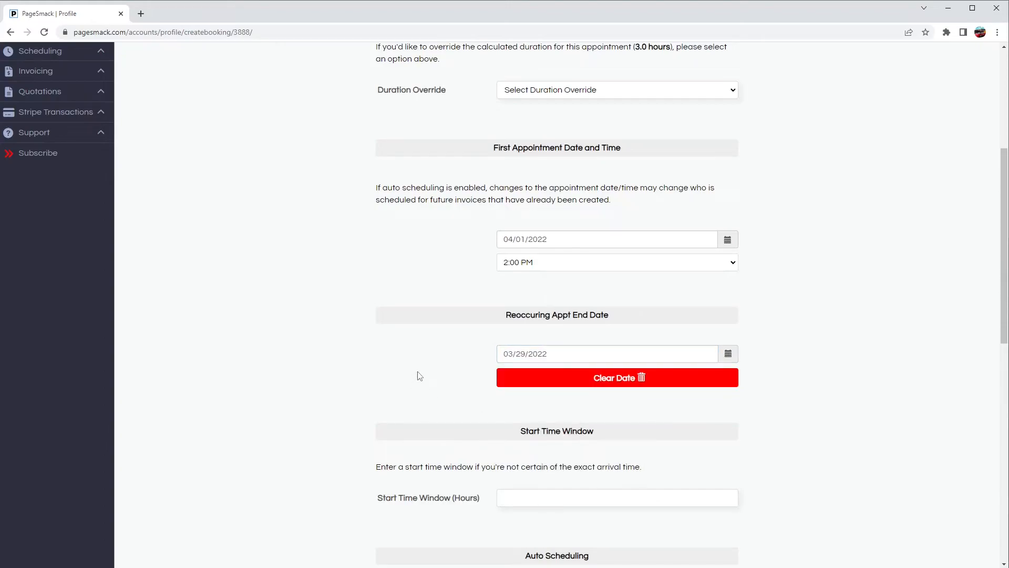
click(505, 354)
click(627, 375)
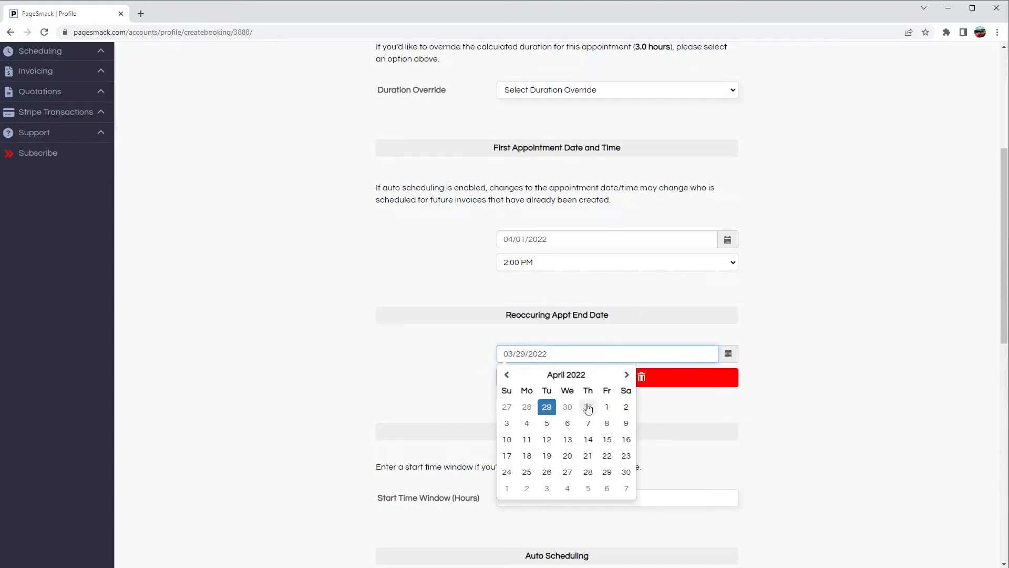
click(605, 472)
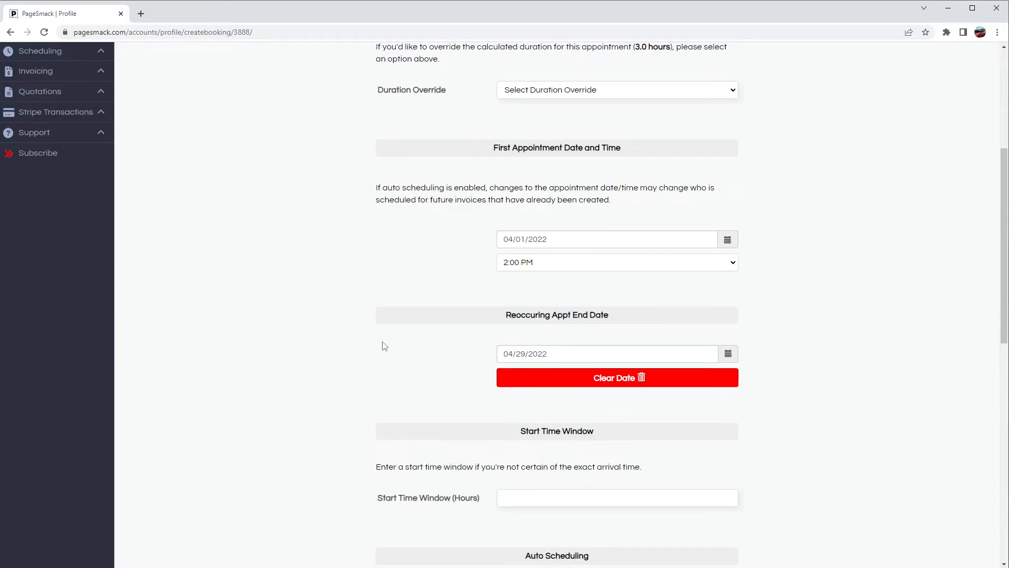
scroll(385, 346, down, 7)
click(608, 420)
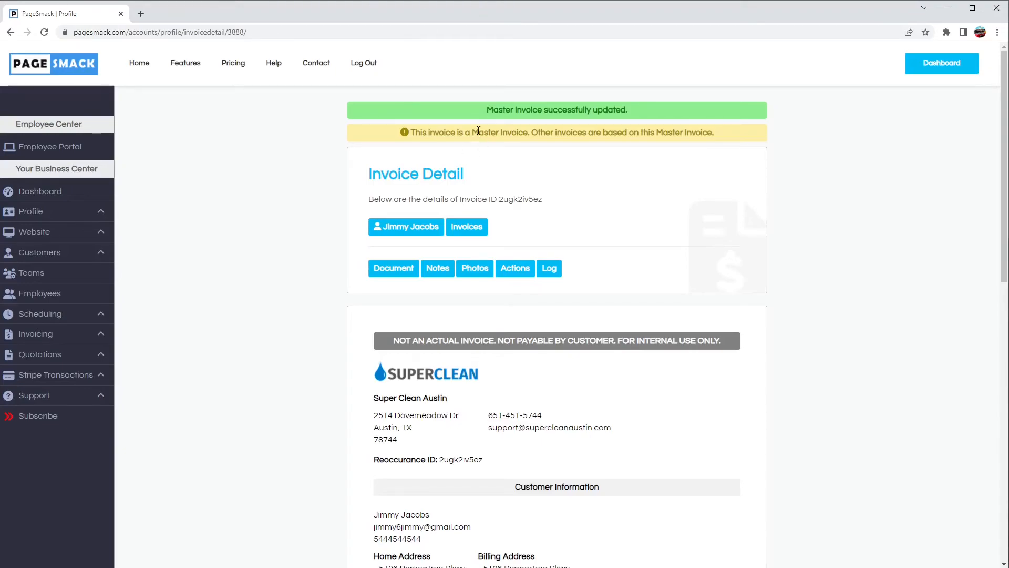
Review the available actions for the master invoice and open its reoccurrence deletion form.
drag(410, 133, 530, 133)
click(539, 197)
click(516, 268)
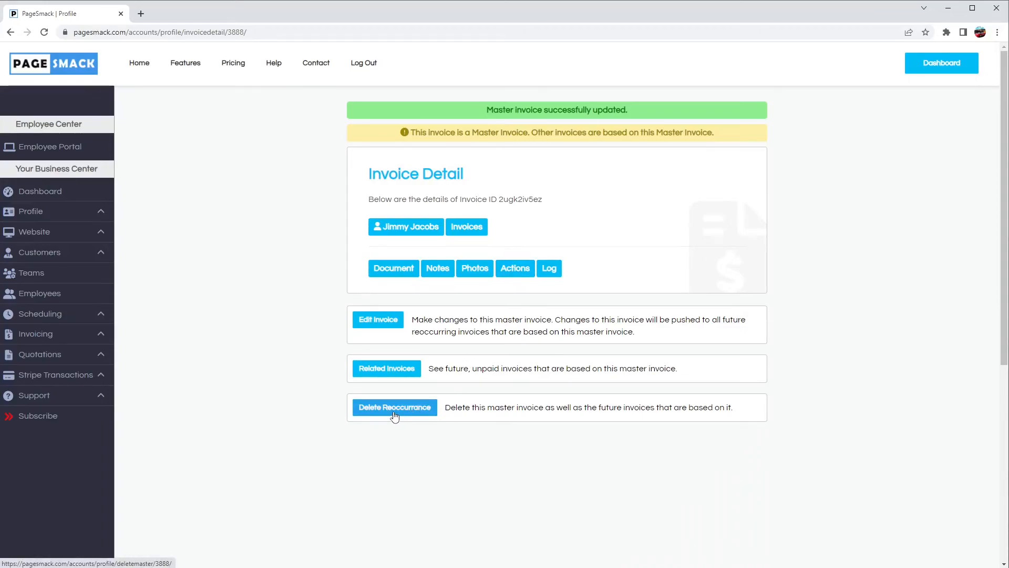
drag(445, 408, 473, 408)
click(464, 406)
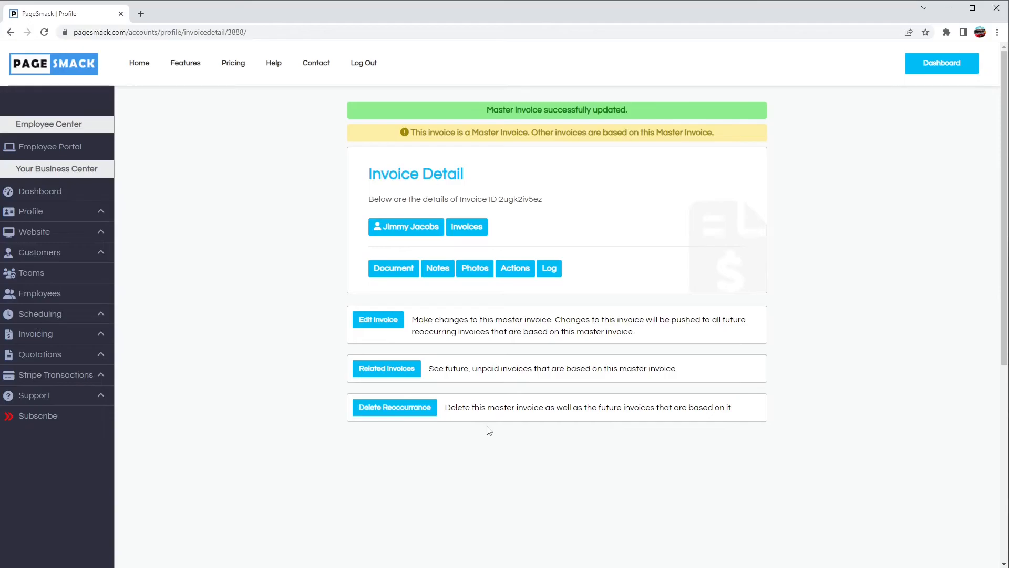
click(390, 413)
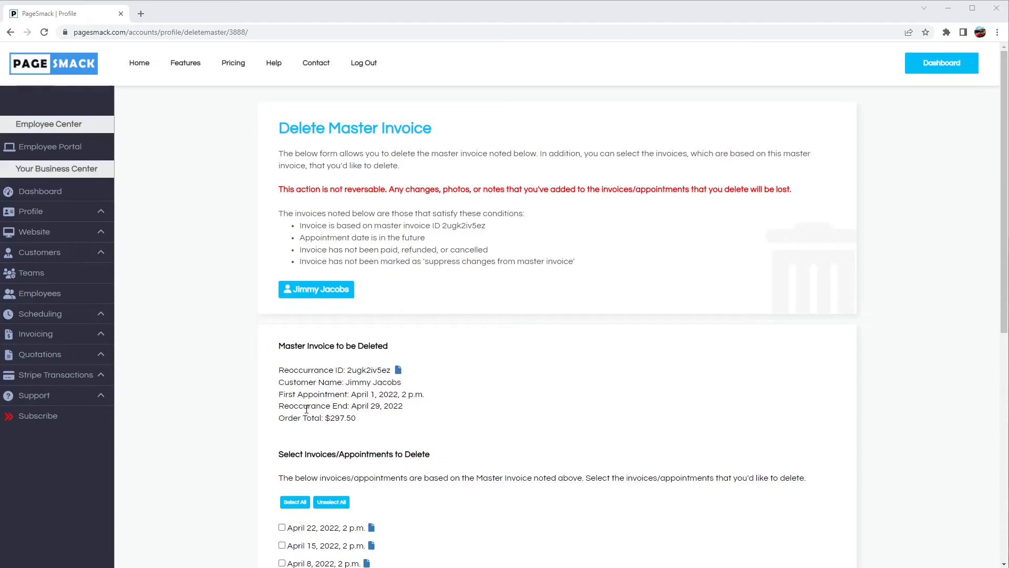
Try selecting all invoices listed on the master invoice deletion form, and clear the whole selection again.
scroll(338, 423, down, 1)
scroll(338, 423, down, 2)
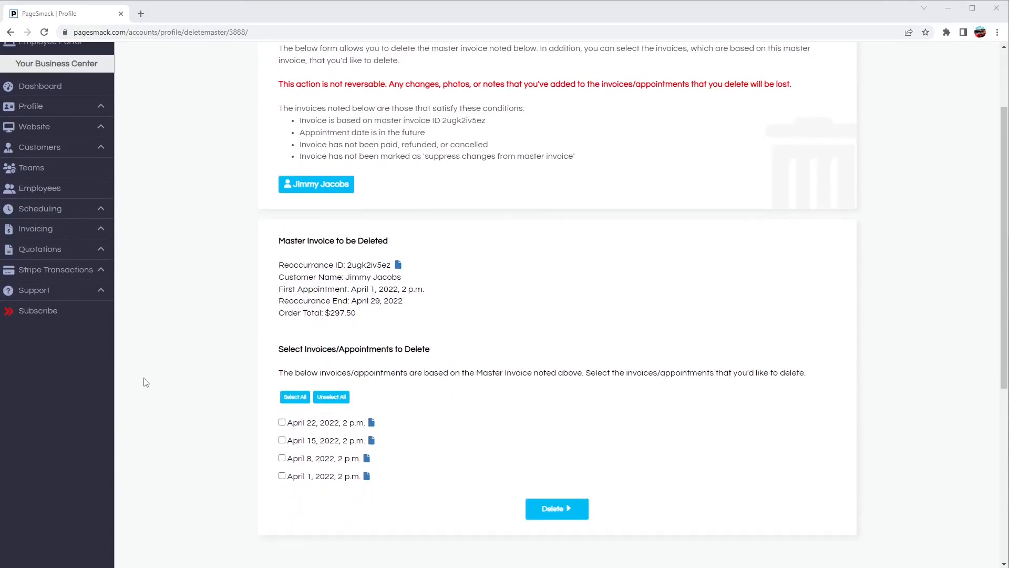
drag(284, 349, 269, 417)
click(293, 451)
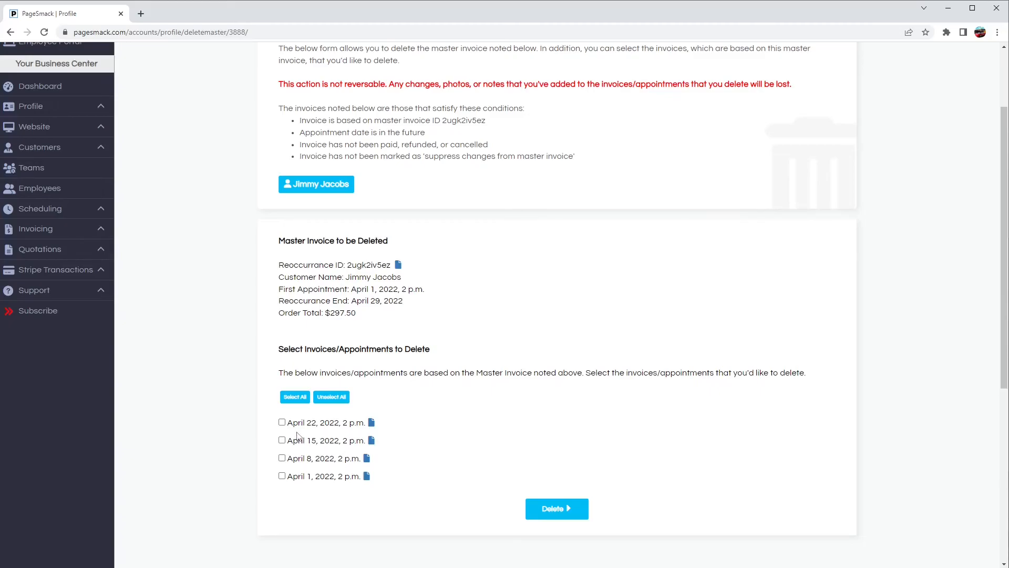
click(282, 423)
click(295, 396)
click(325, 400)
drag(298, 423, 304, 473)
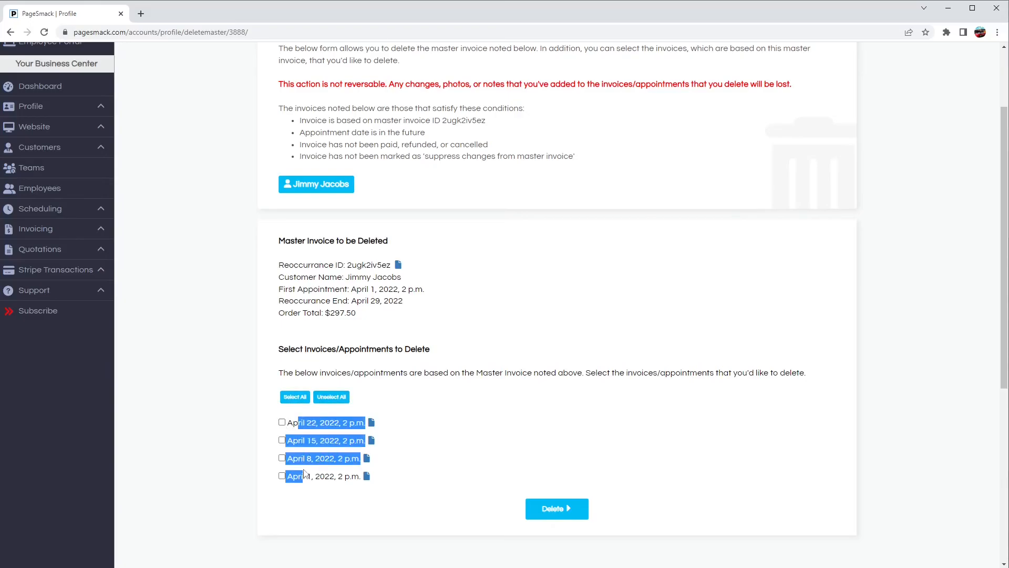
Select the April 22, 2022 appointment and delete it together with the master invoice.
click(302, 422)
click(282, 422)
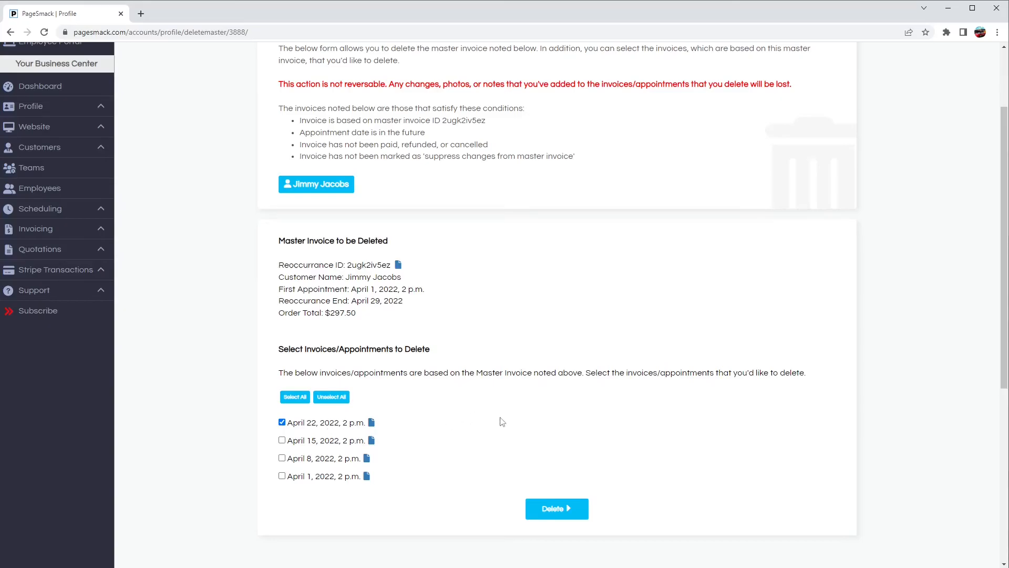
scroll(508, 450, down, 1)
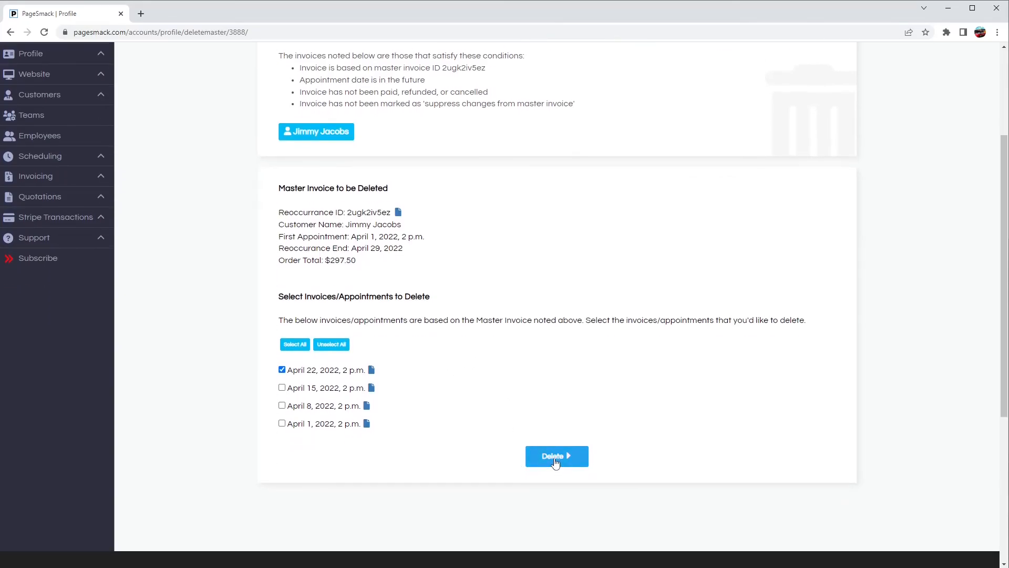
click(555, 464)
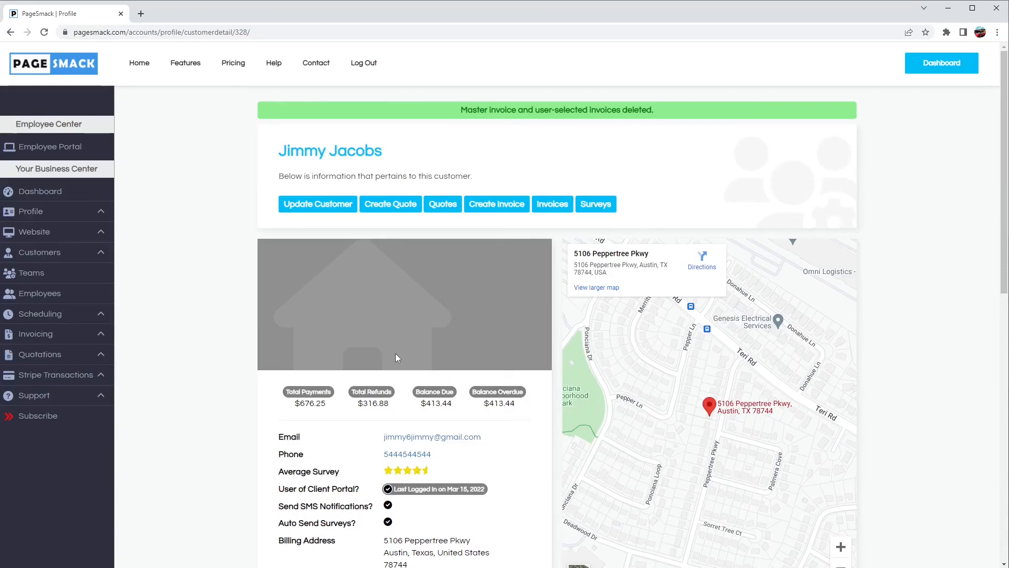
Look over the customer's detail page and open the Help Center to view its search and article categories.
scroll(397, 358, down, 5)
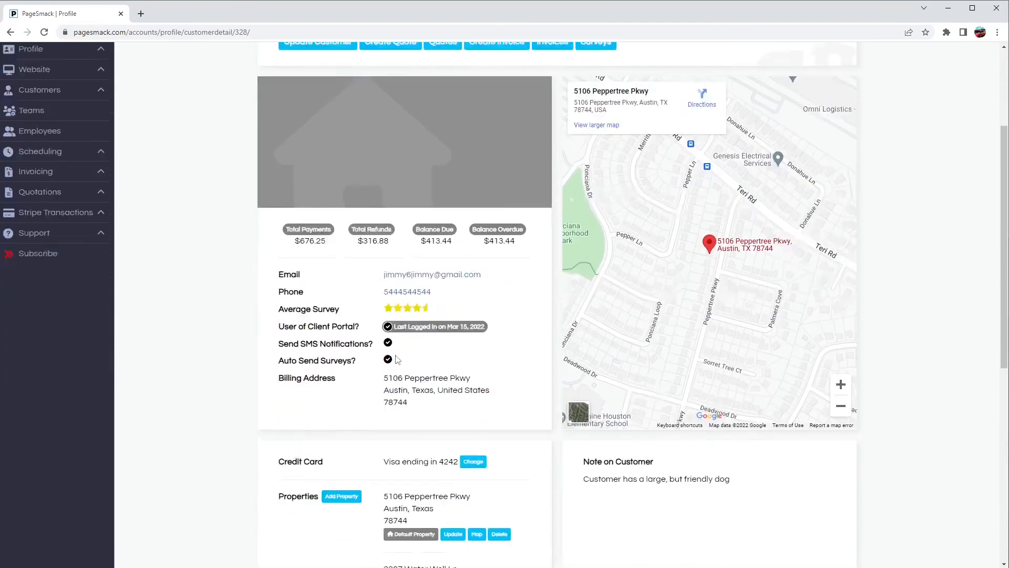
scroll(397, 358, down, 1)
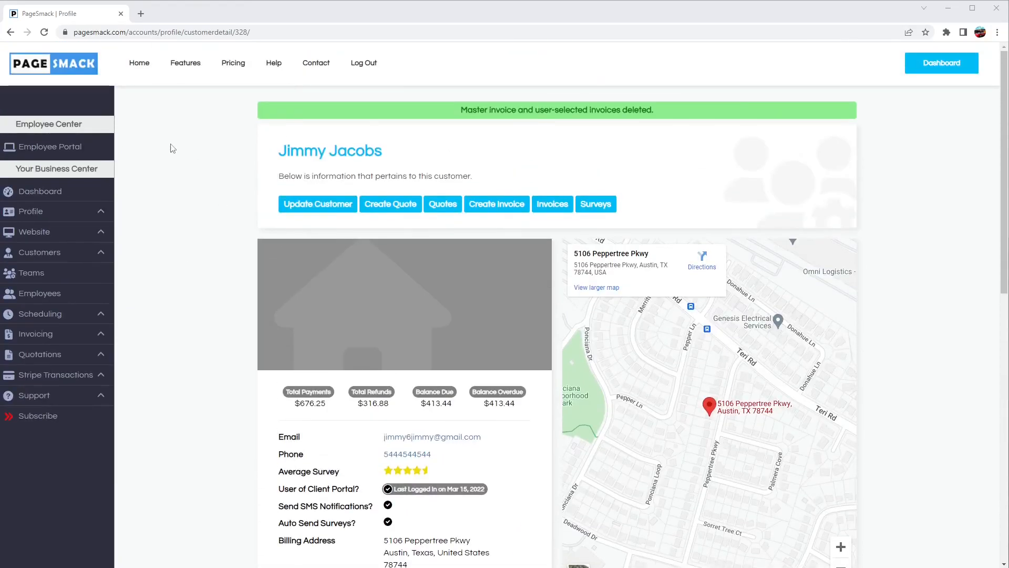
click(274, 64)
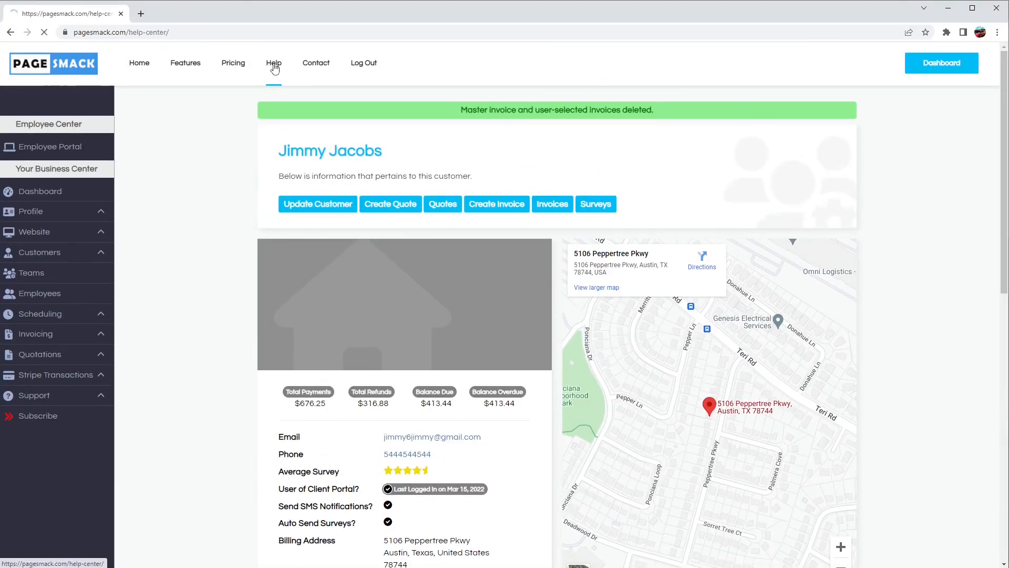
scroll(272, 181, down, 2)
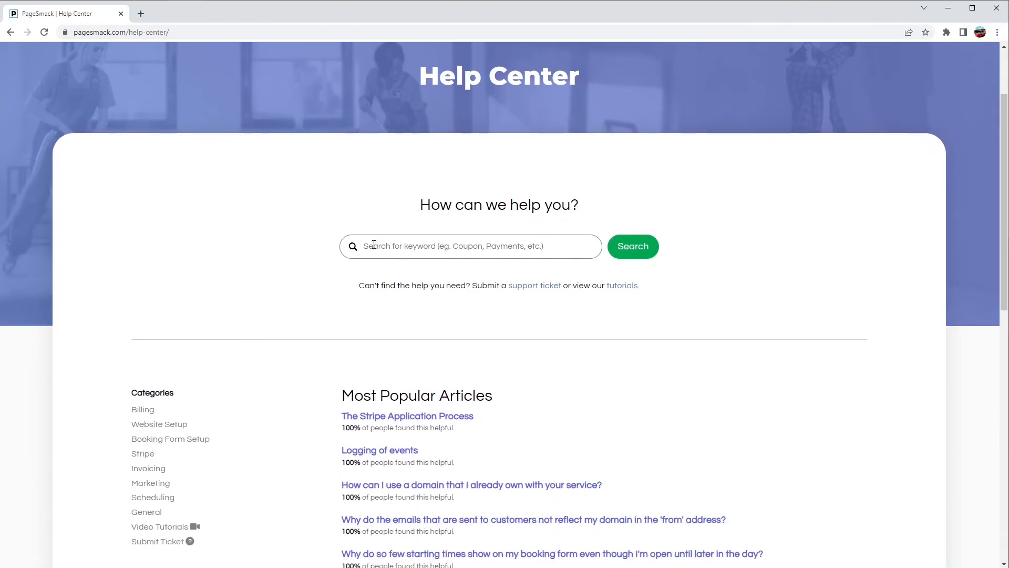